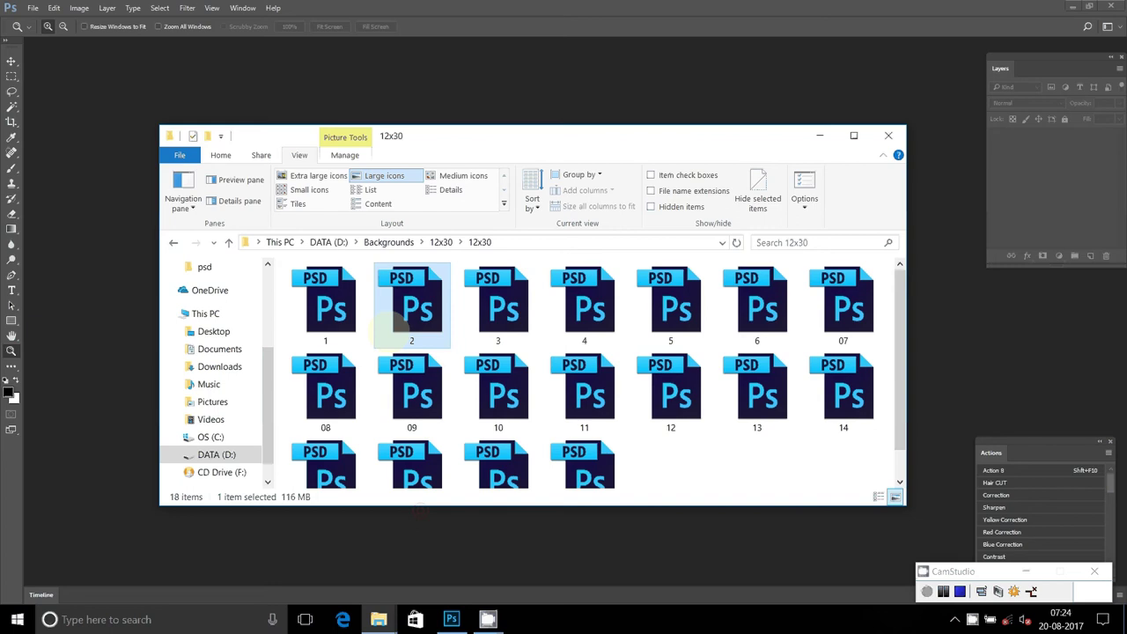
Open 2.psd and move the family photo toward the page's left edge.
left_click_drag(392, 326, 323, 362)
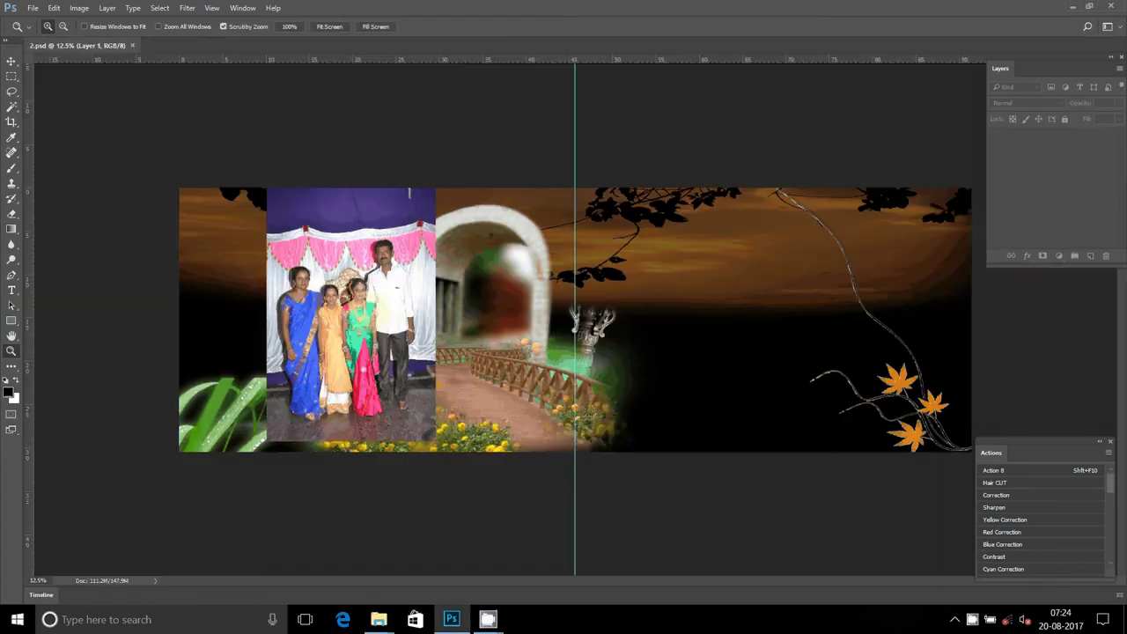
left_click(12, 61)
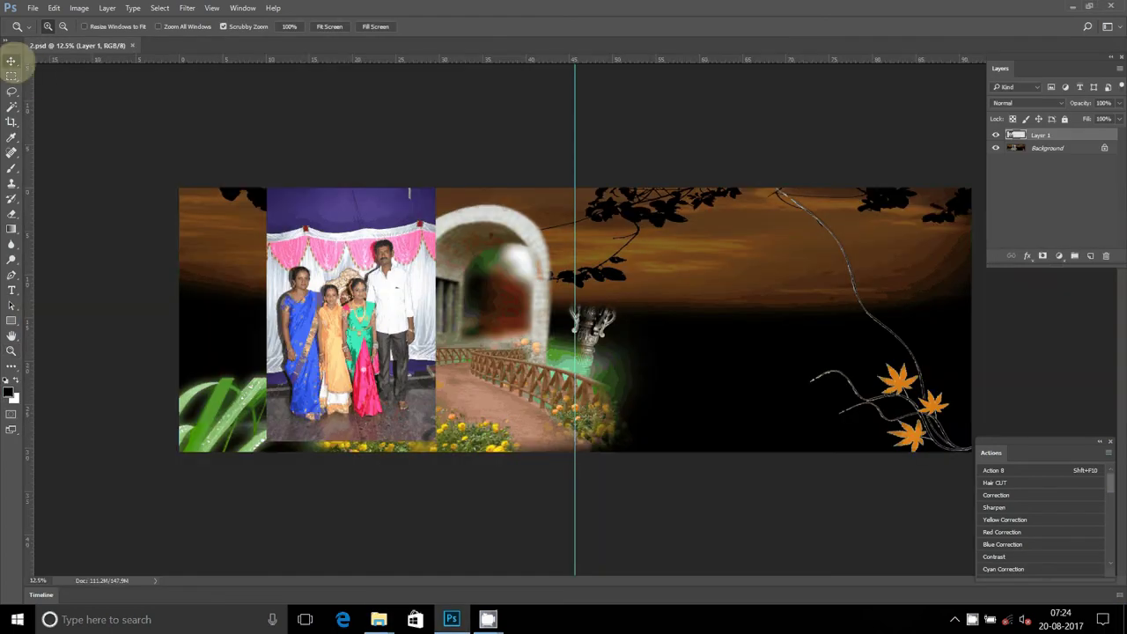
mouse_move(404, 242)
left_mouse_down()
mouse_move(319, 247)
mouse_move(319, 282)
left_mouse_up()
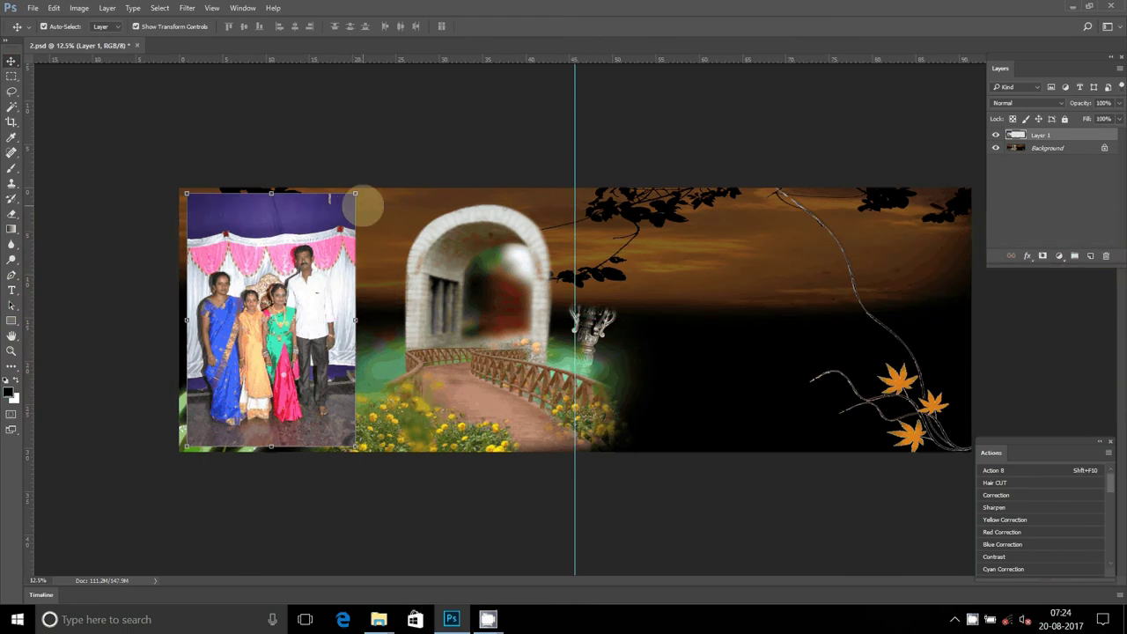
Enlarge the family photo to 139% and duplicate it as Layer 1 copy.
left_click_drag(356, 191, 410, 132)
left_click_drag(290, 236, 322, 205)
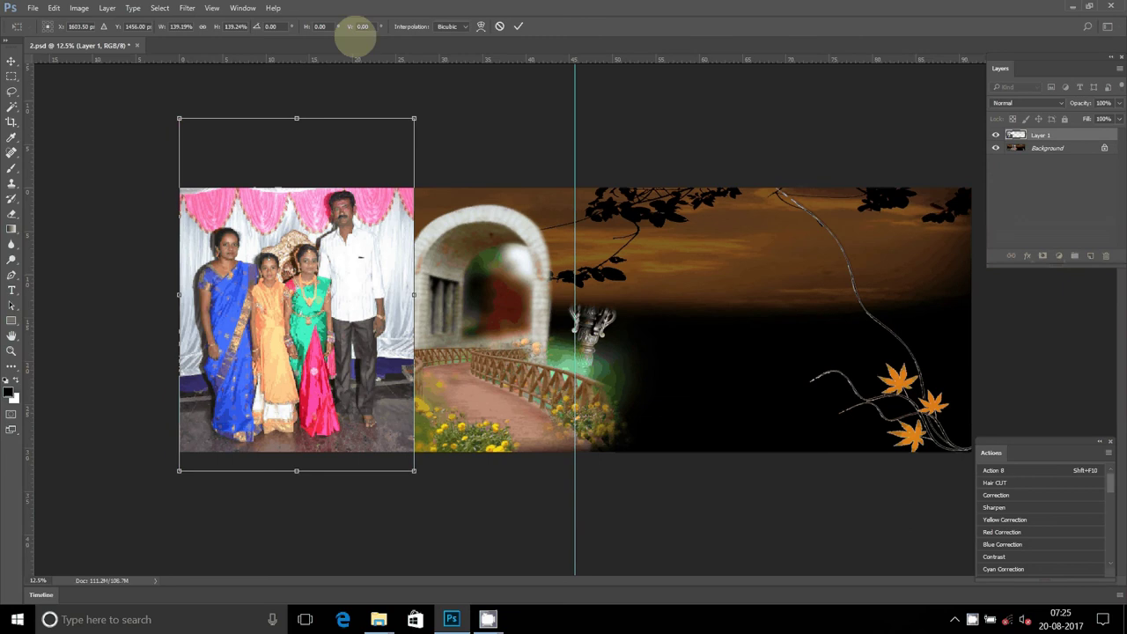
left_click(518, 27)
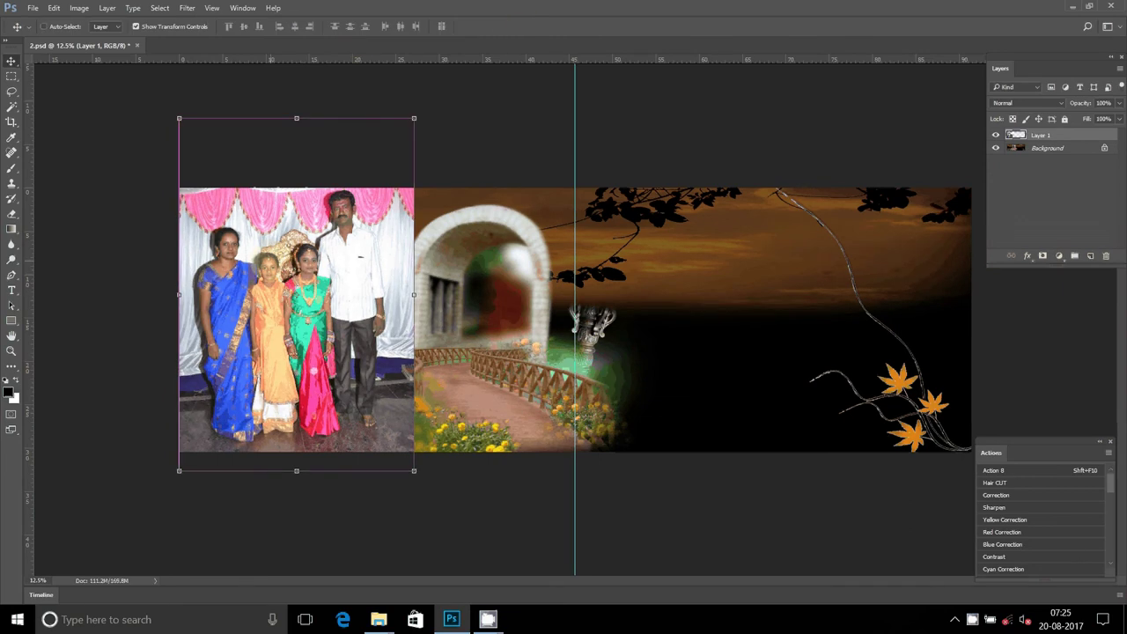
key("ctrl+j")
Apply a 182-pixel Box Blur to the original Layer 1, then select Layer 1 copy.
left_click(1062, 147)
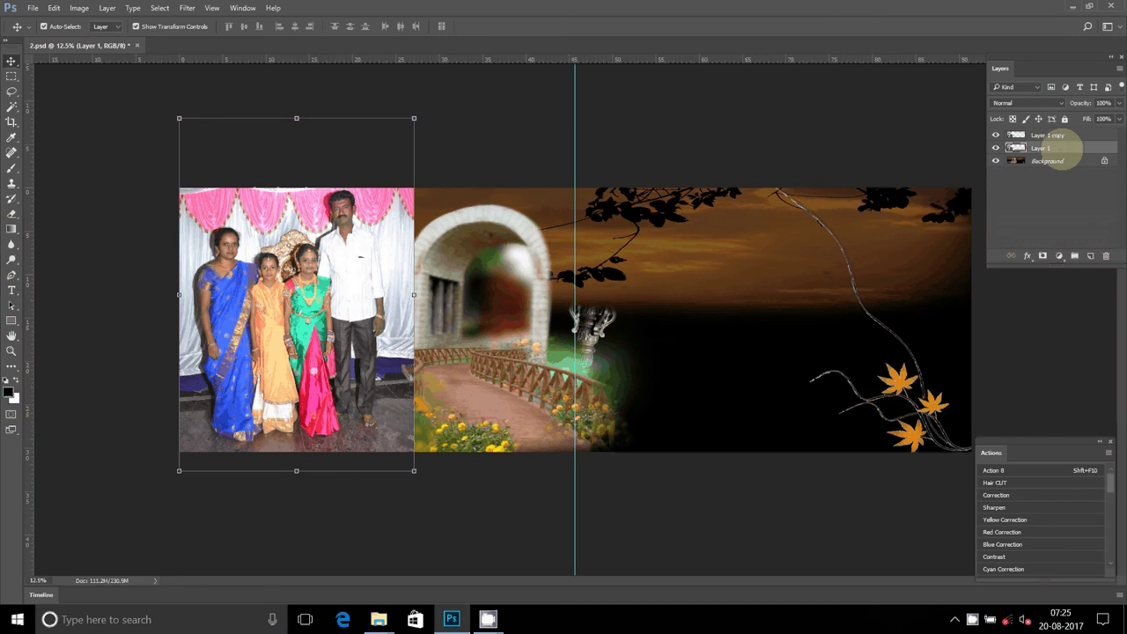
left_click(187, 8)
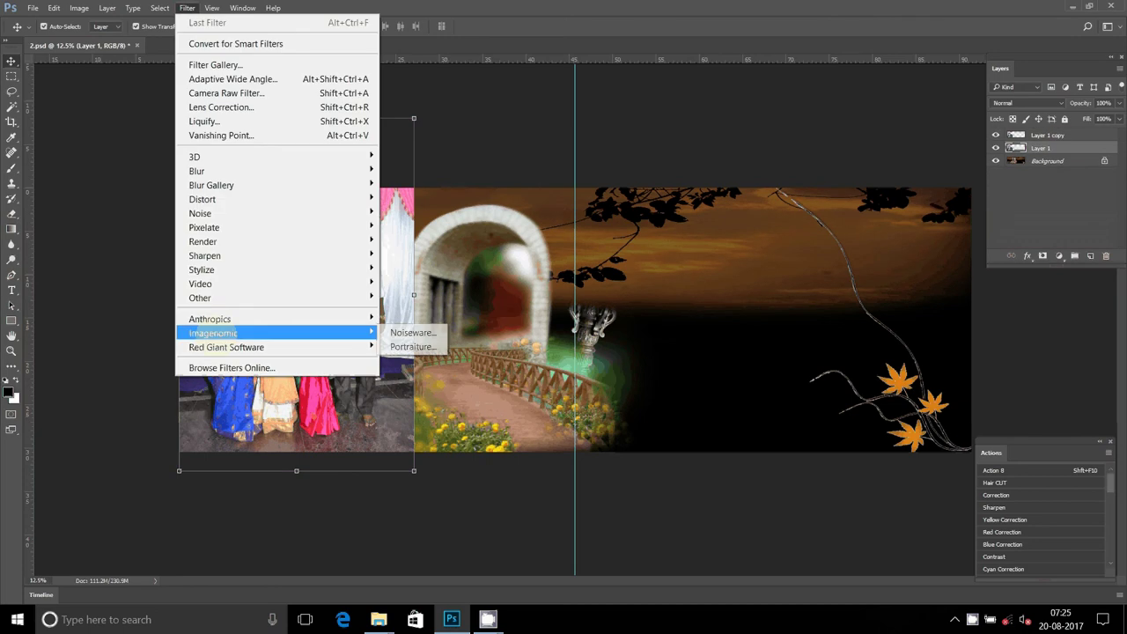
mouse_move(196, 171)
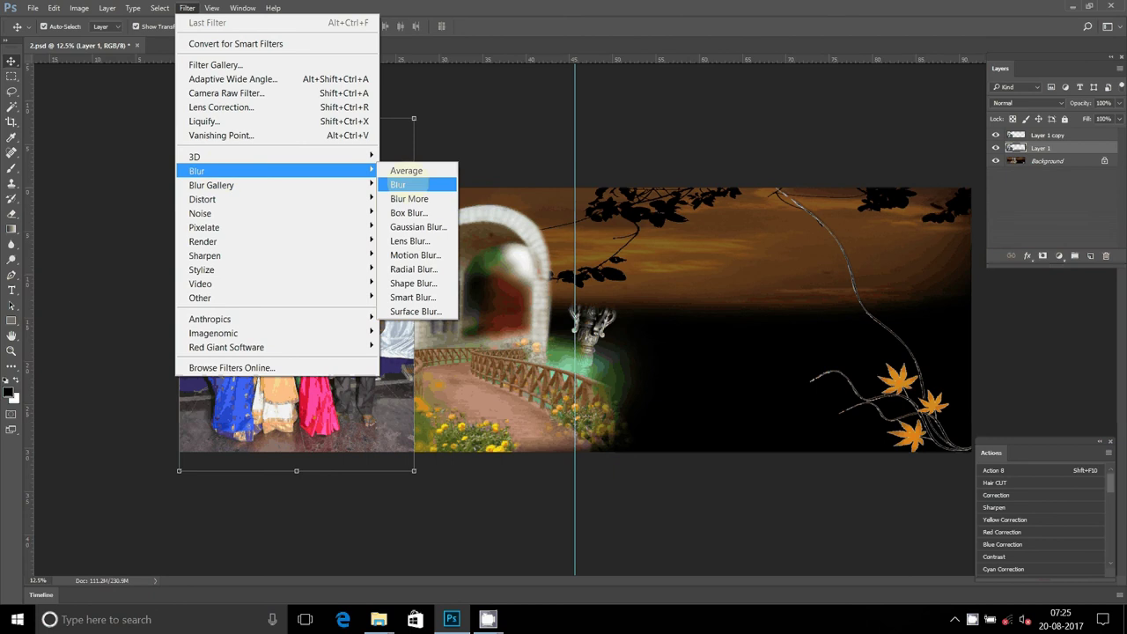
left_click(409, 213)
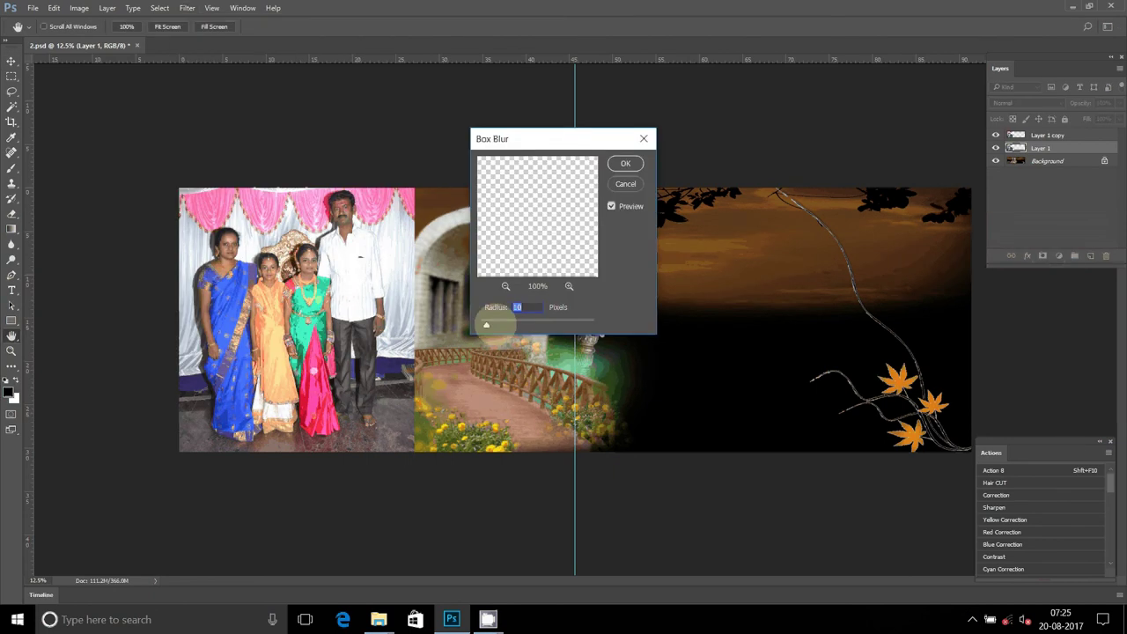
left_click_drag(486, 324, 535, 324)
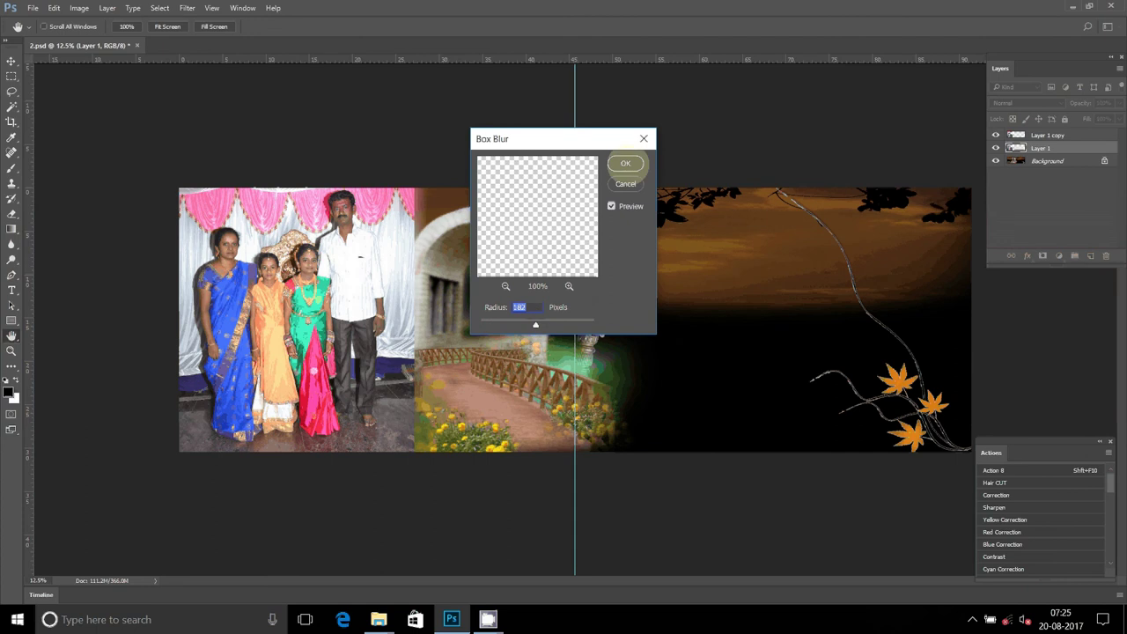
left_click(625, 163)
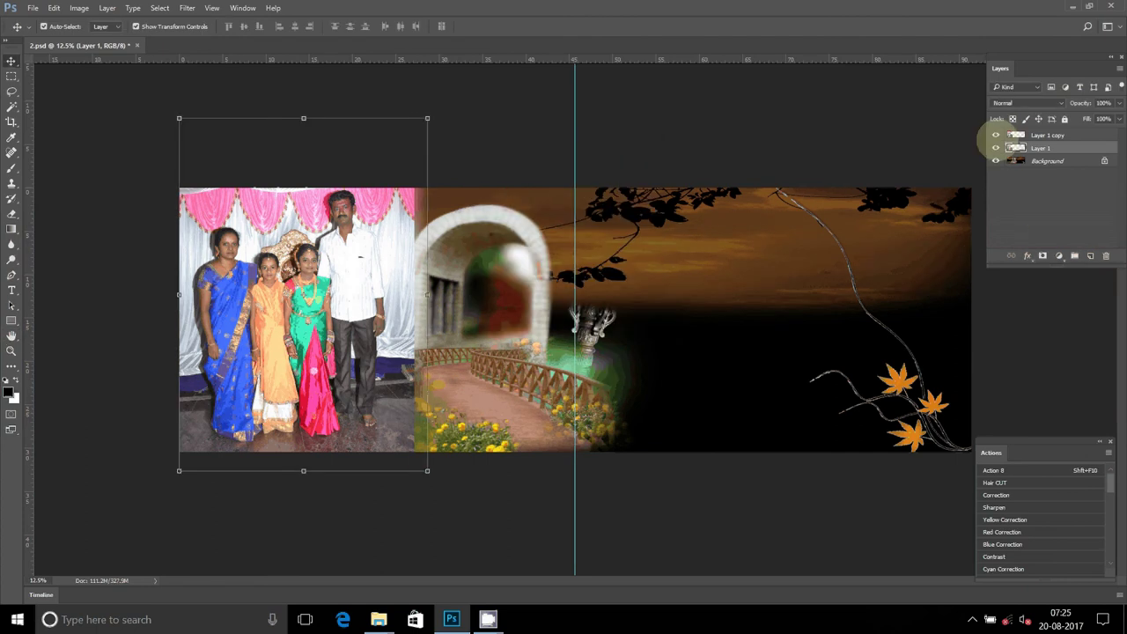
left_click(1004, 135)
Set up the Eraser with a soft 0% hardness tip at 63 px.
left_click(13, 213)
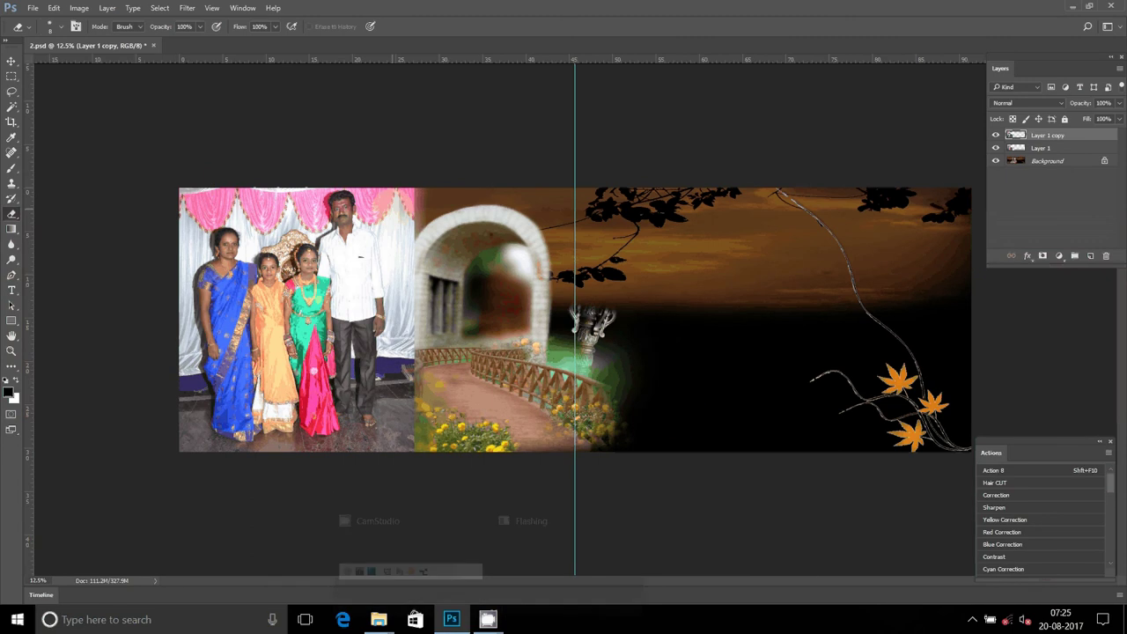
right_click(434, 249)
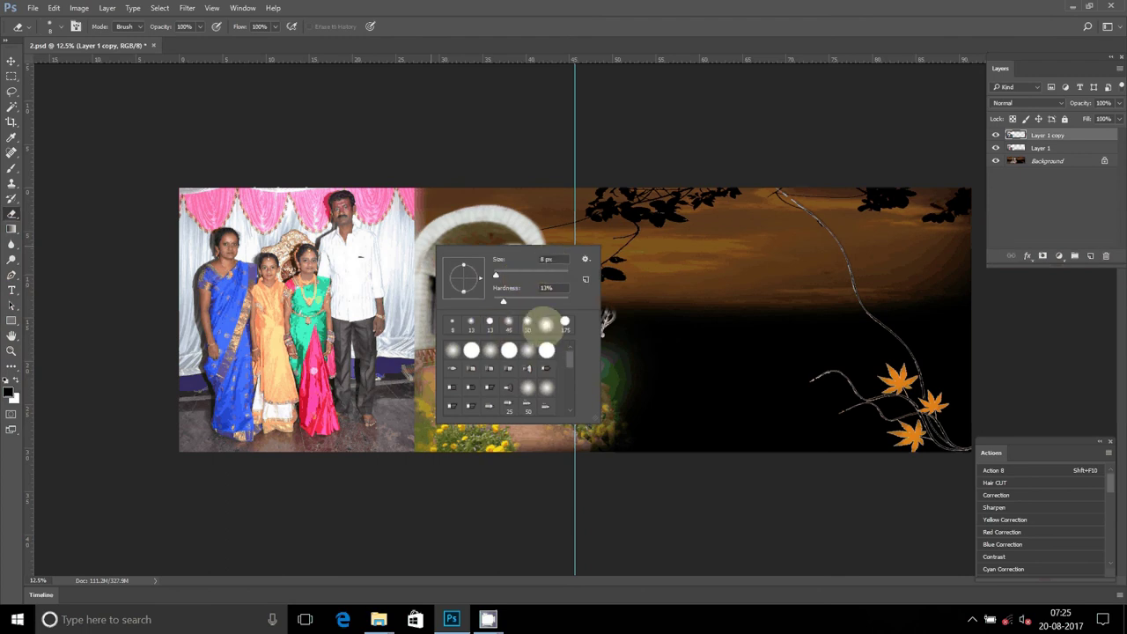
left_click(545, 325)
left_click(528, 350)
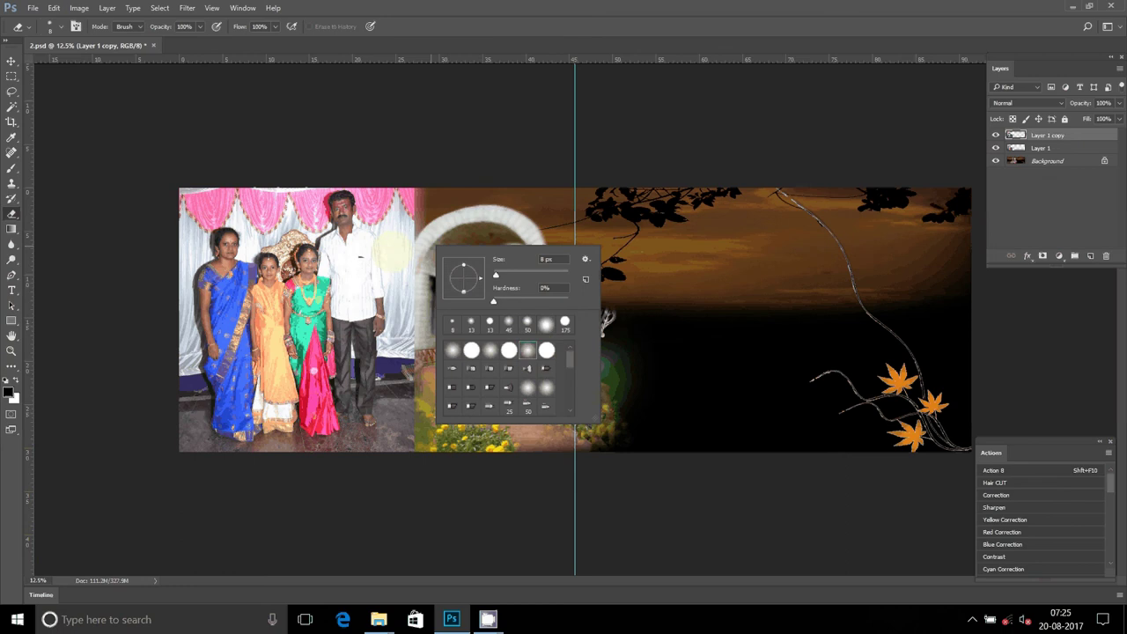
right_click(397, 244)
left_click_drag(463, 267, 490, 268)
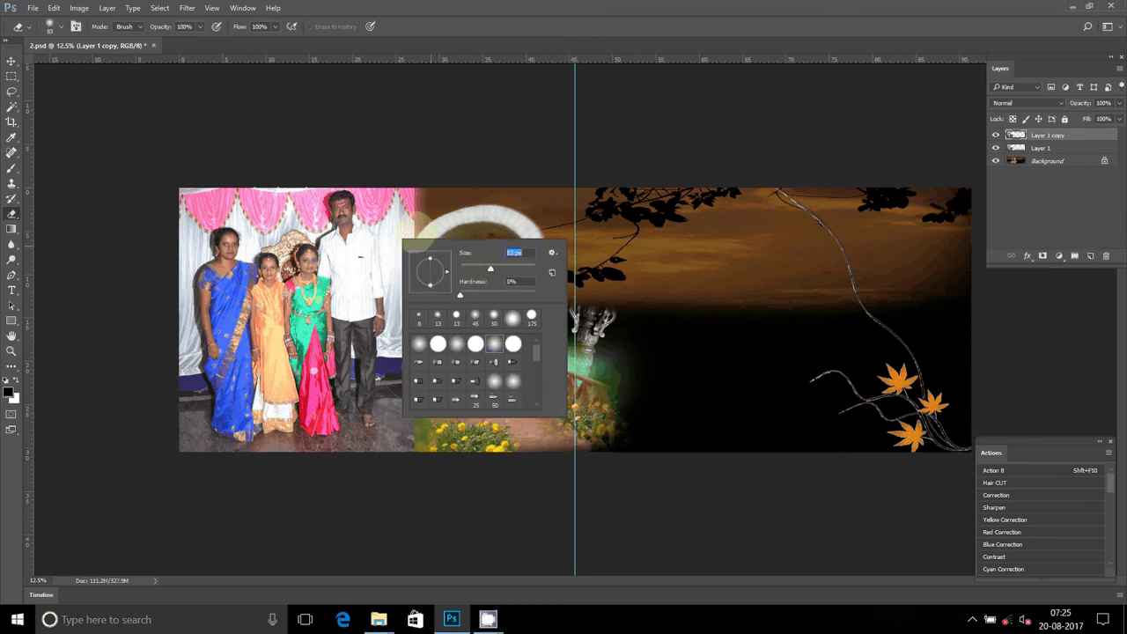
key("Return")
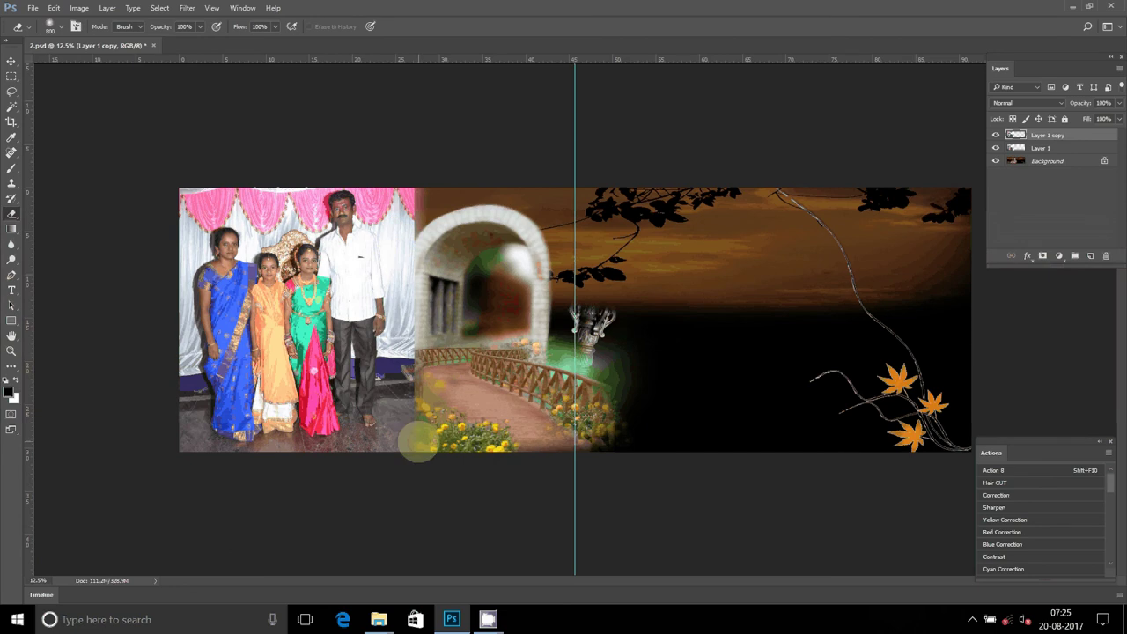
Erase the photo's right edge softly into the arch and float the 2.psd window.
mouse_move(417, 441)
left_mouse_down()
mouse_move(429, 252)
mouse_move(412, 196)
left_mouse_up()
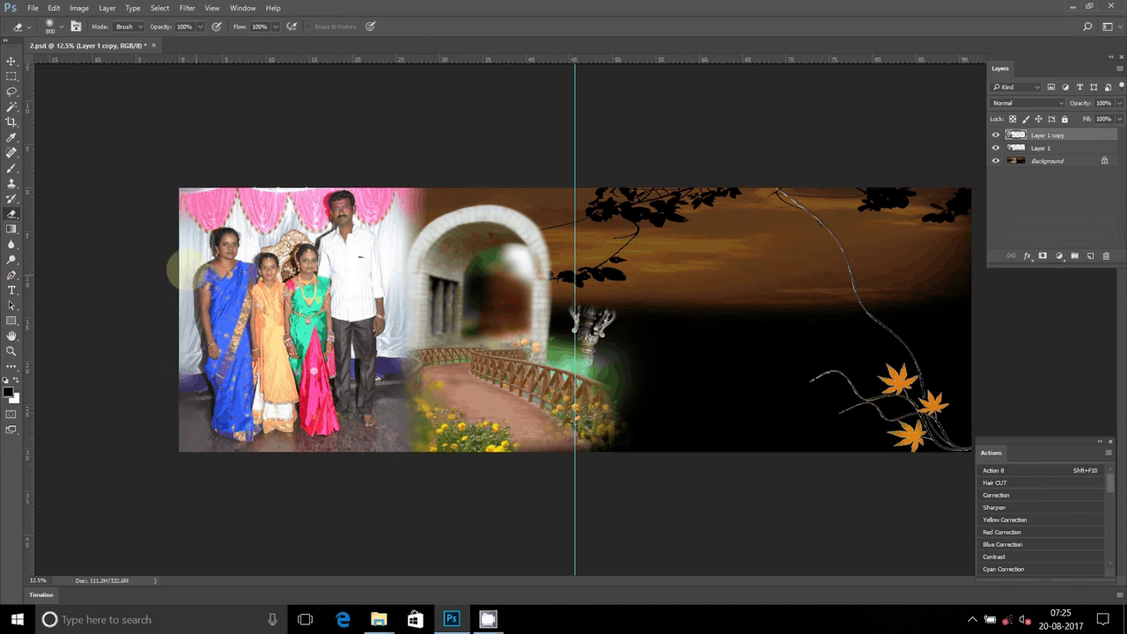
mouse_move(617, 48)
left_mouse_down()
mouse_move(533, 125)
mouse_move(596, 304)
mouse_move(581, 277)
left_mouse_up()
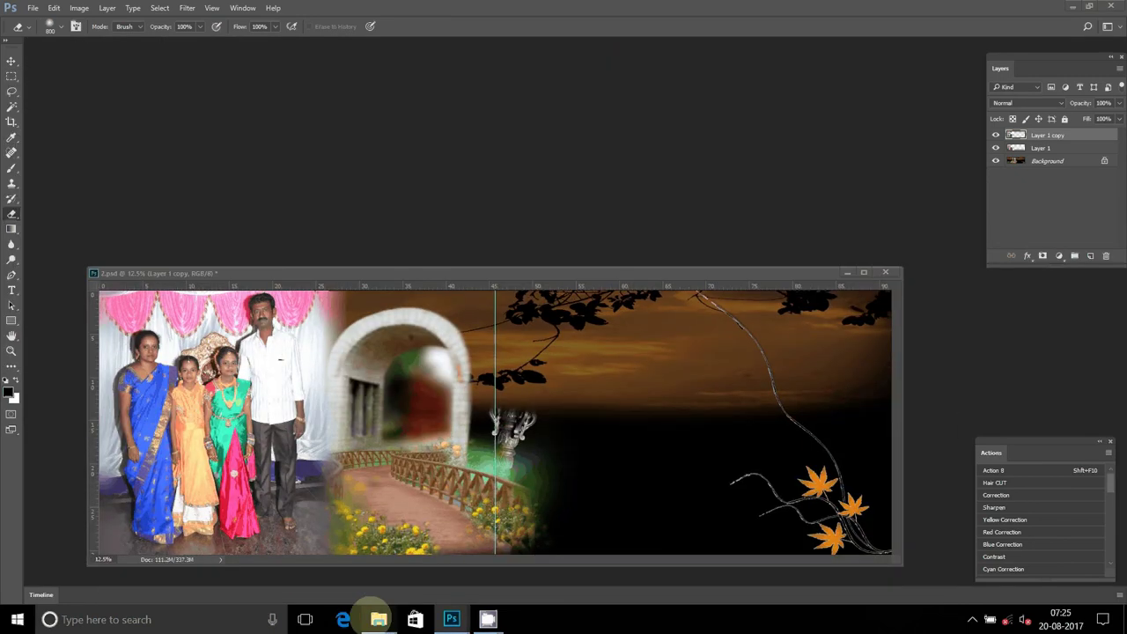
Drag DSC_0075 through DSC_0086 from the Appi Anna folder into Photoshop, then re-dock 2.psd.
left_click(379, 618)
left_click(320, 513)
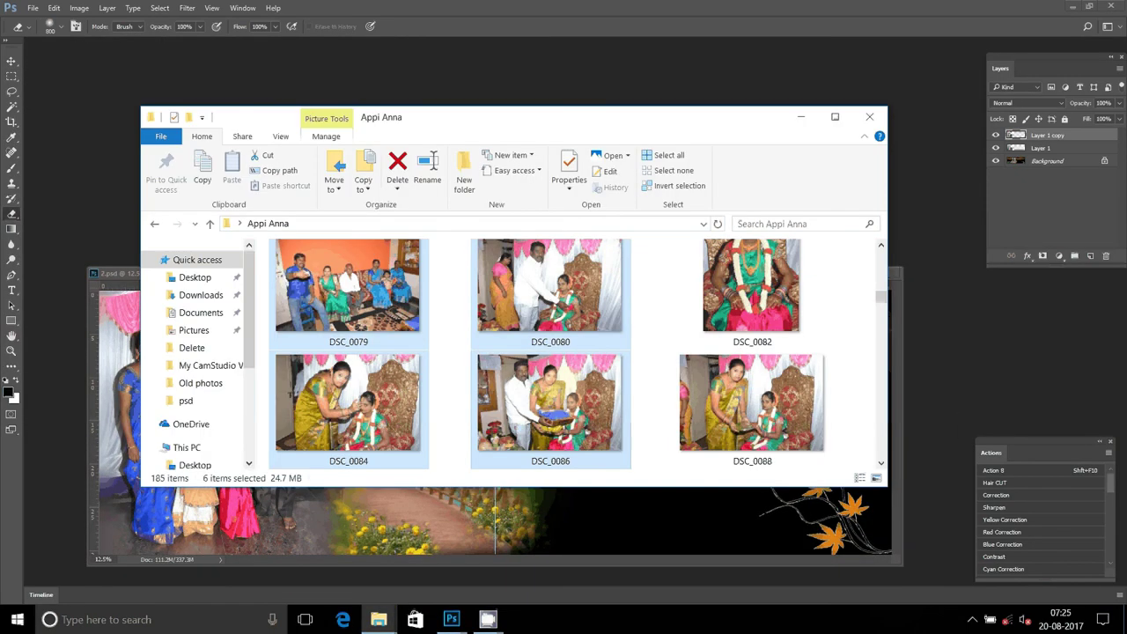
mouse_move(563, 388)
left_mouse_down()
mouse_move(979, 370)
mouse_move(978, 356)
left_mouse_up()
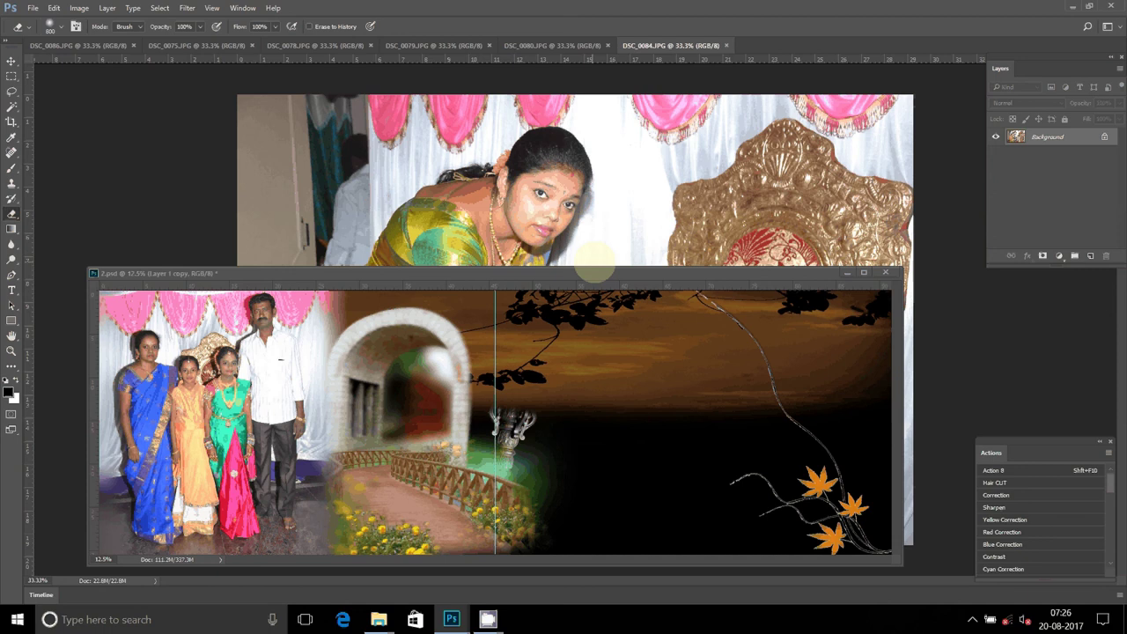
mouse_move(595, 266)
left_mouse_down()
mouse_move(680, 85)
mouse_move(637, 55)
left_mouse_up()
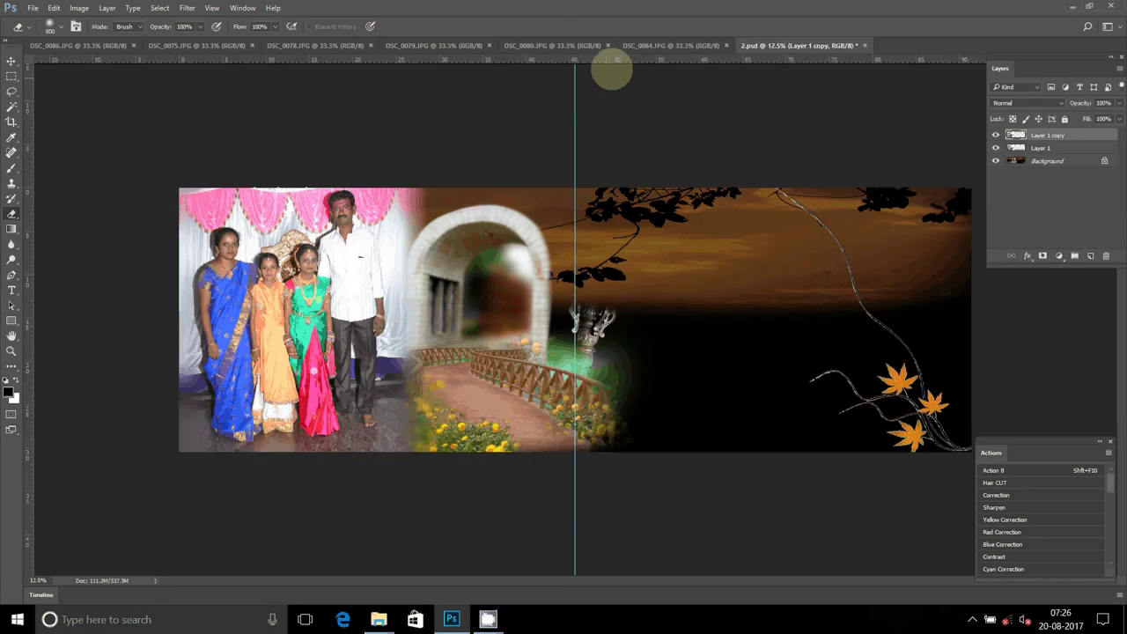
Resize DSC_0084 to 8 inches wide.
left_click(638, 48)
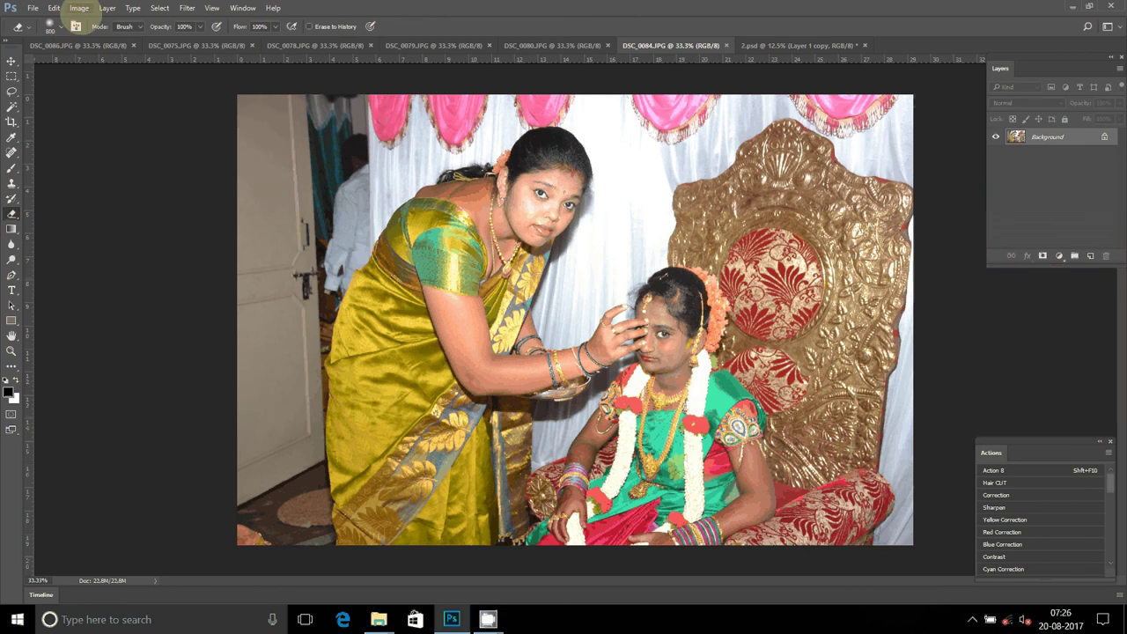
left_click(79, 9)
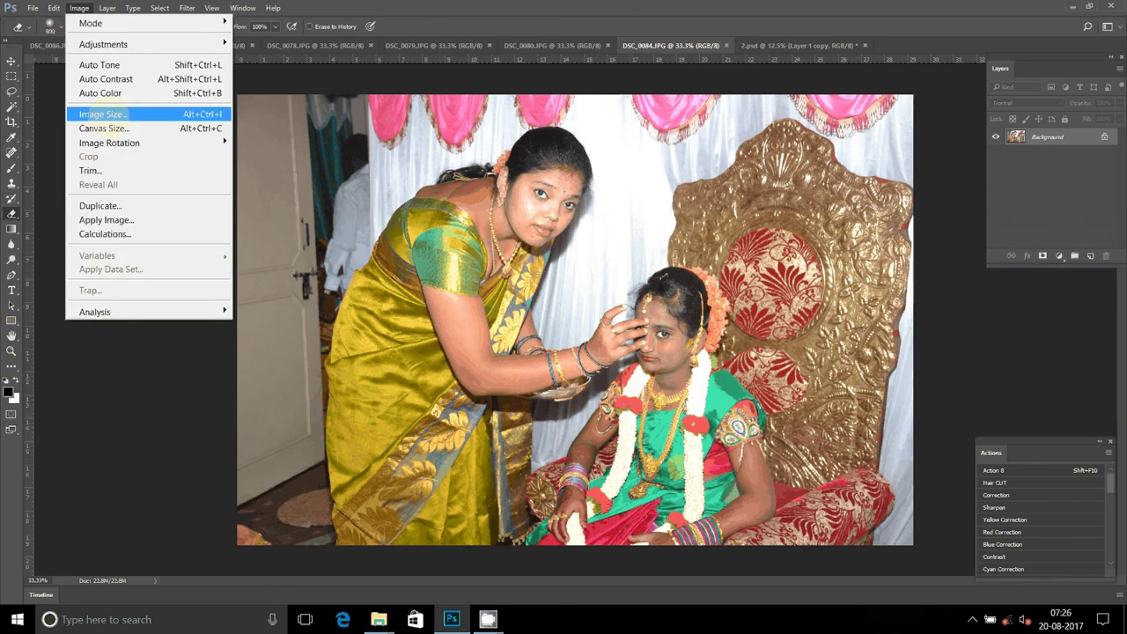
left_click(115, 115)
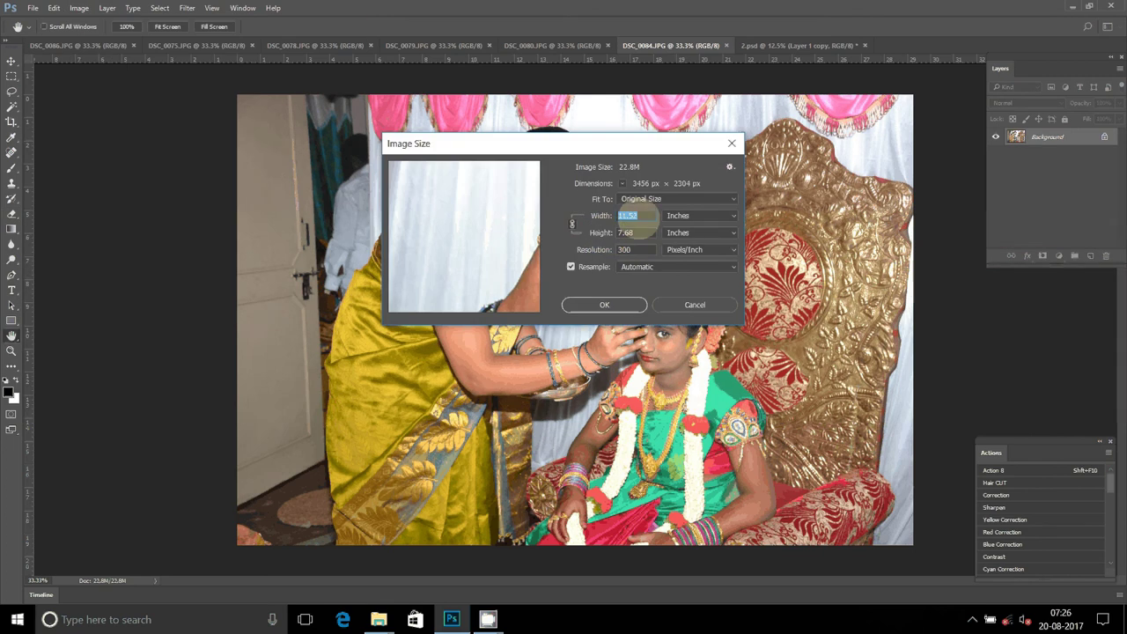
type("8")
left_click(617, 300)
key("e")
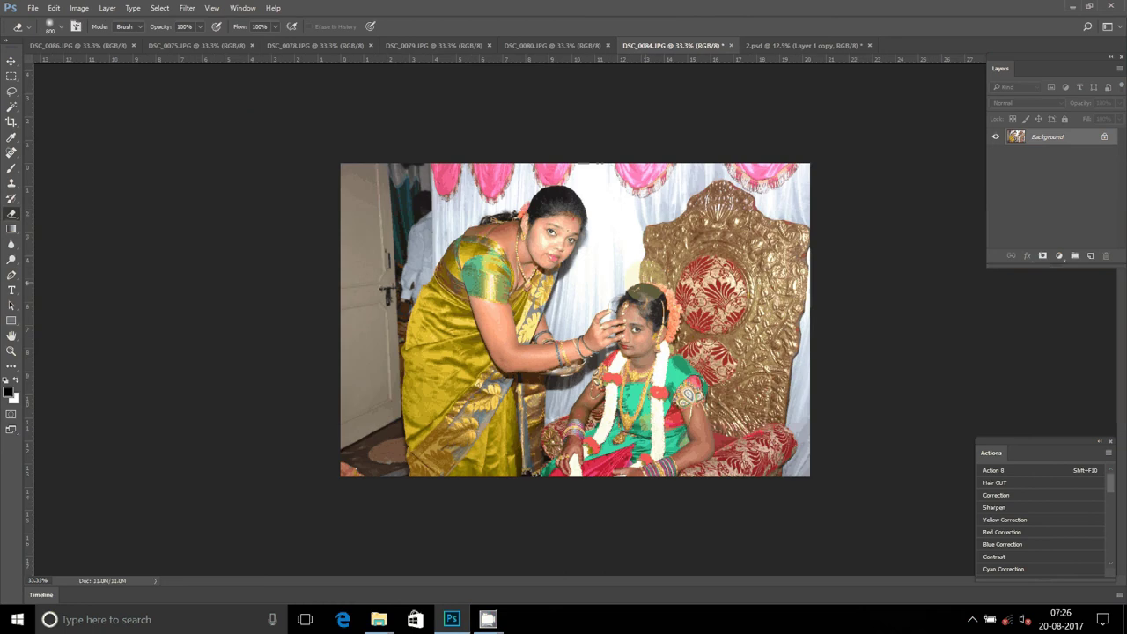
Select all of DSC_0084, cut it to the clipboard, and close its tab.
left_click(159, 8)
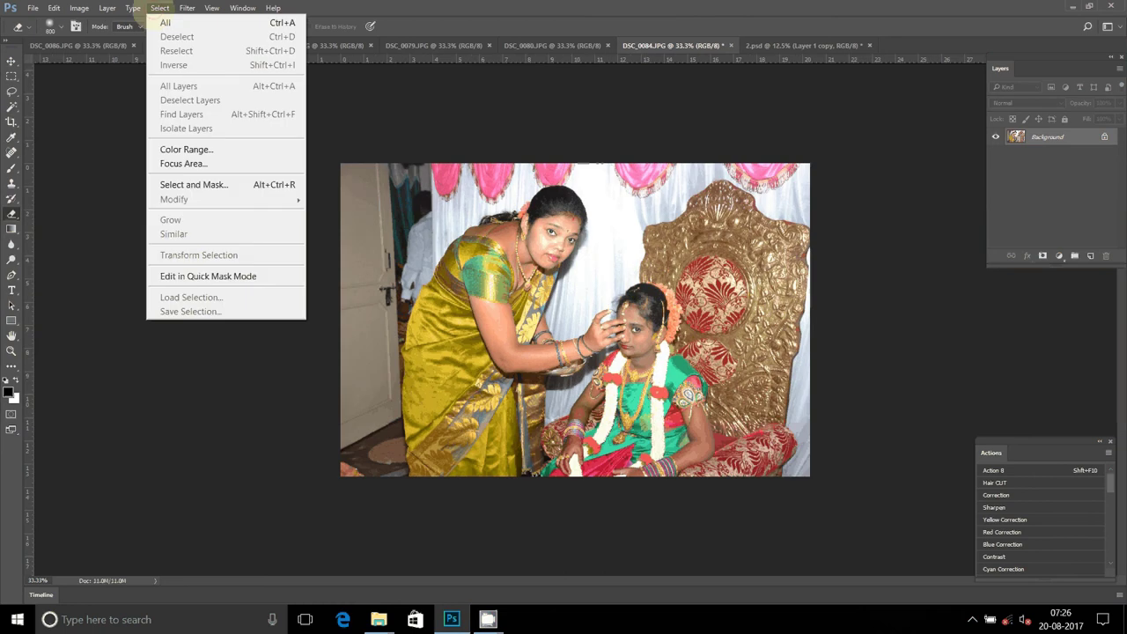
left_click(166, 22)
left_click(53, 8)
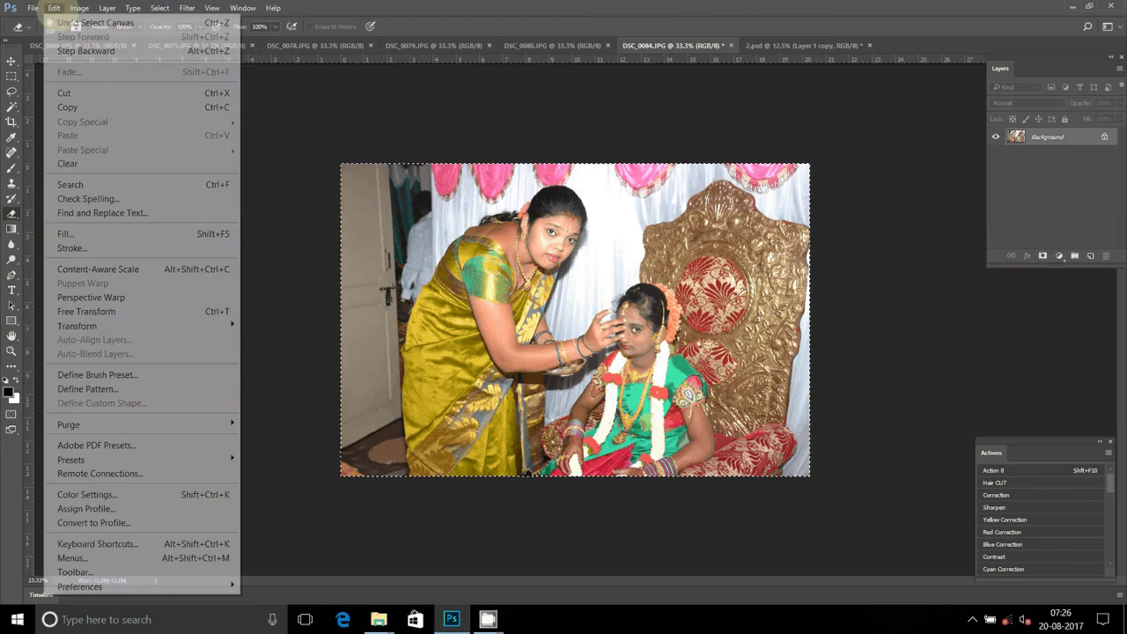
left_click(63, 92)
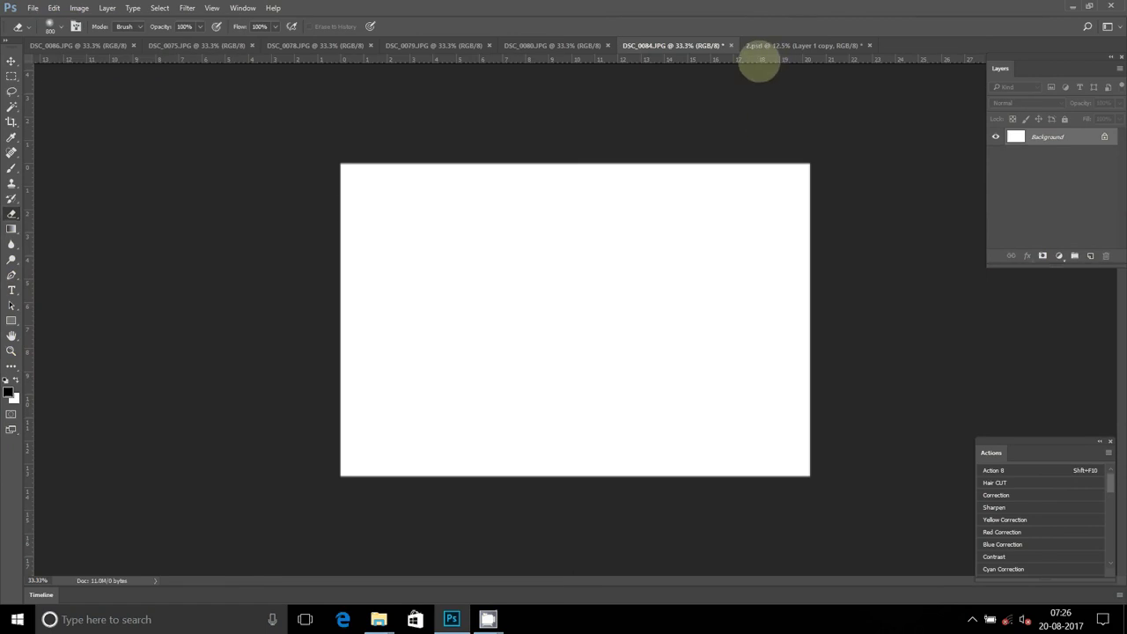
left_click(731, 45)
Discard DSC_0084 changes, paste it into 2.psd as Layer 2, and move it upper middle.
left_click(569, 234)
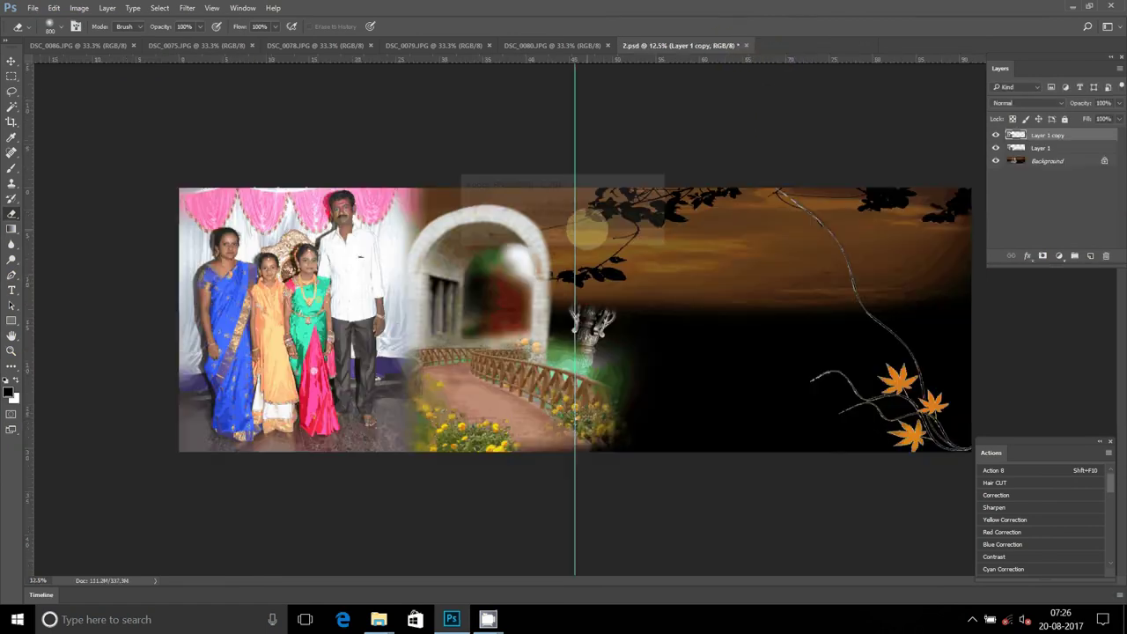
left_click(53, 8)
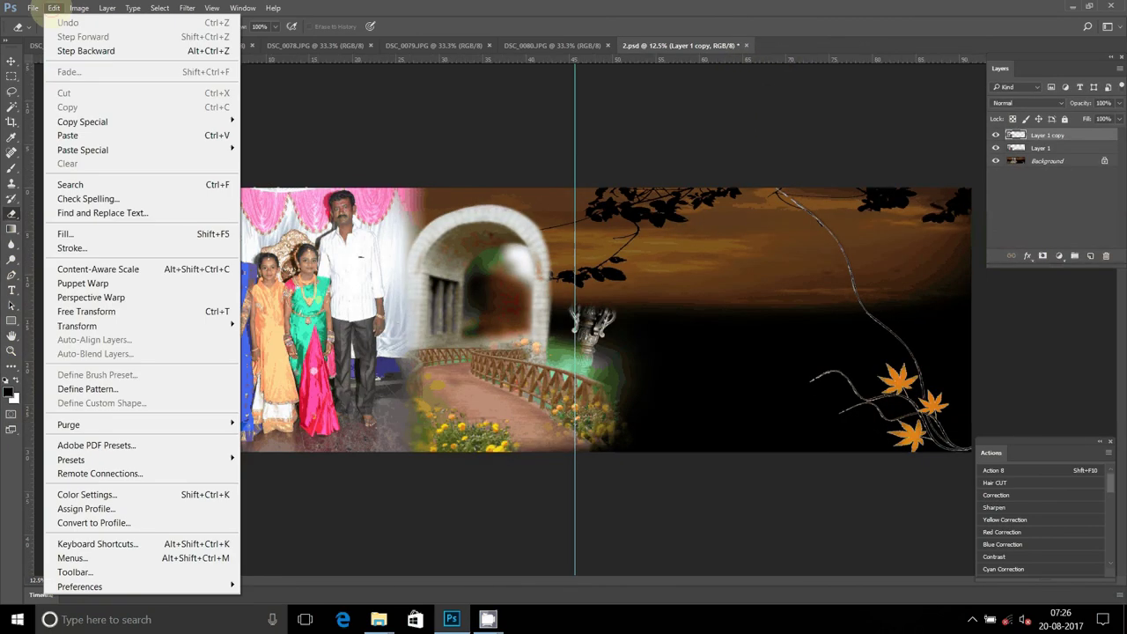
left_click(67, 135)
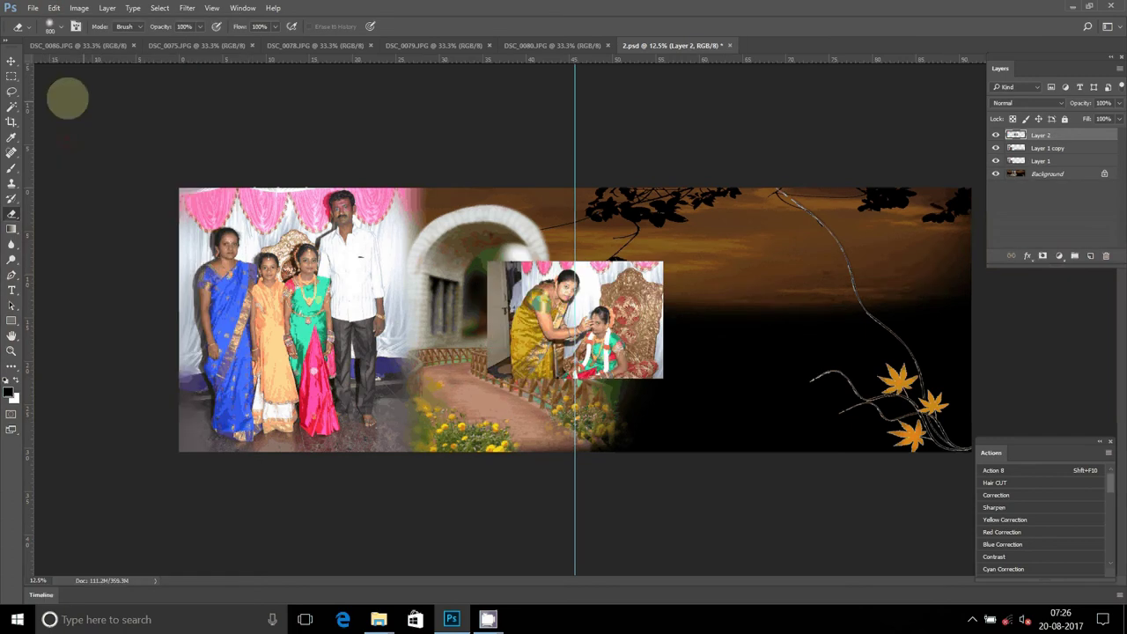
left_click(11, 60)
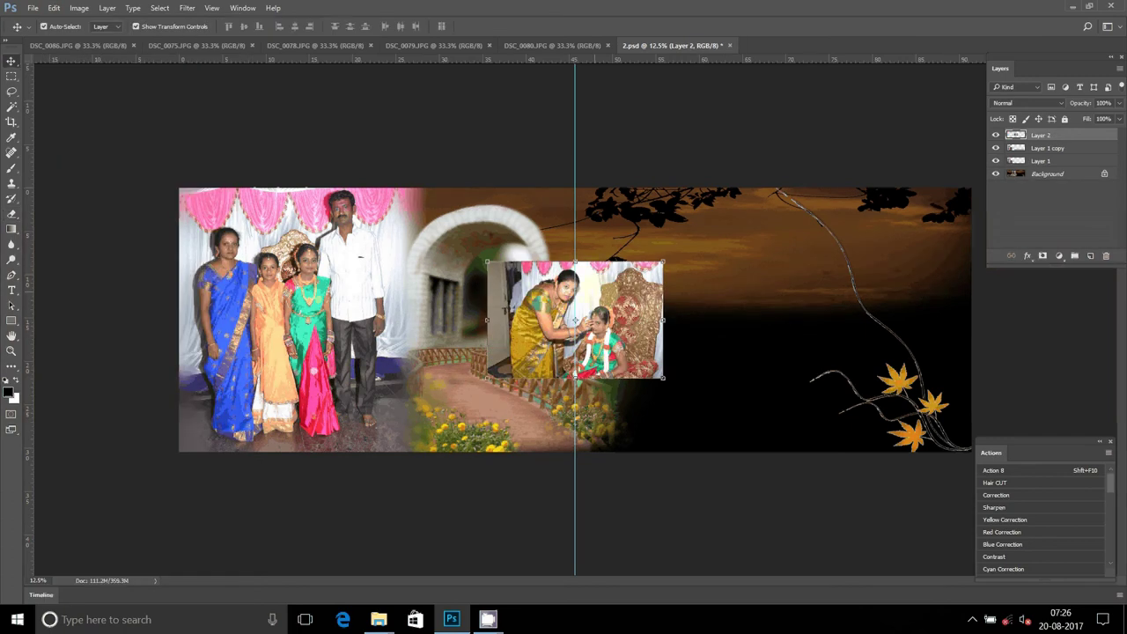
mouse_move(614, 274)
left_mouse_down()
mouse_move(490, 214)
mouse_move(514, 215)
left_mouse_up()
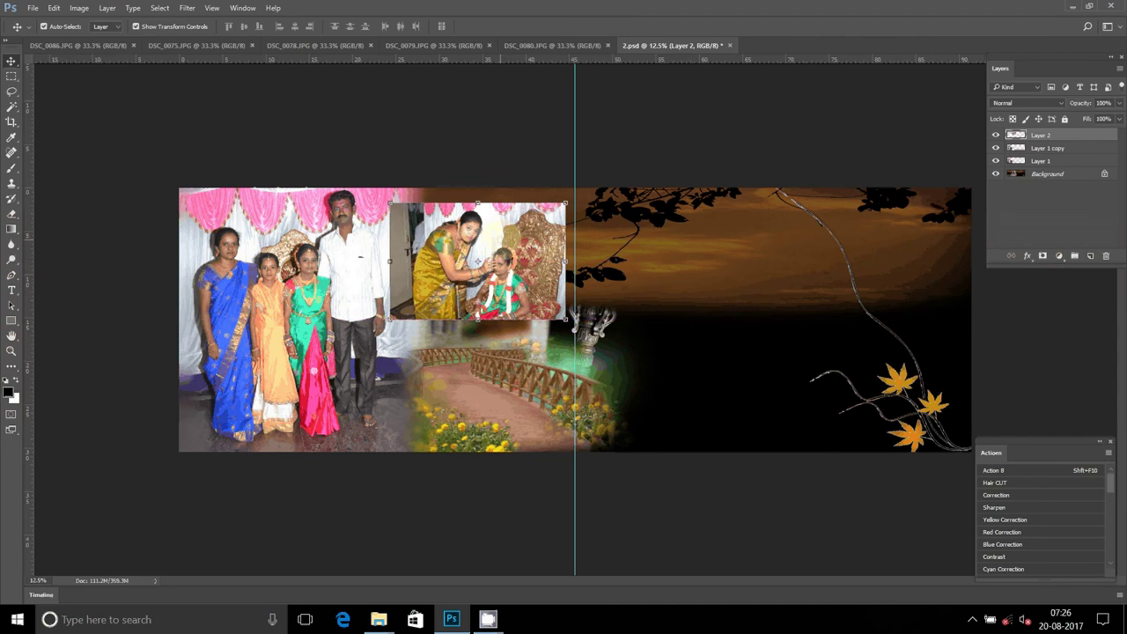
left_click(548, 44)
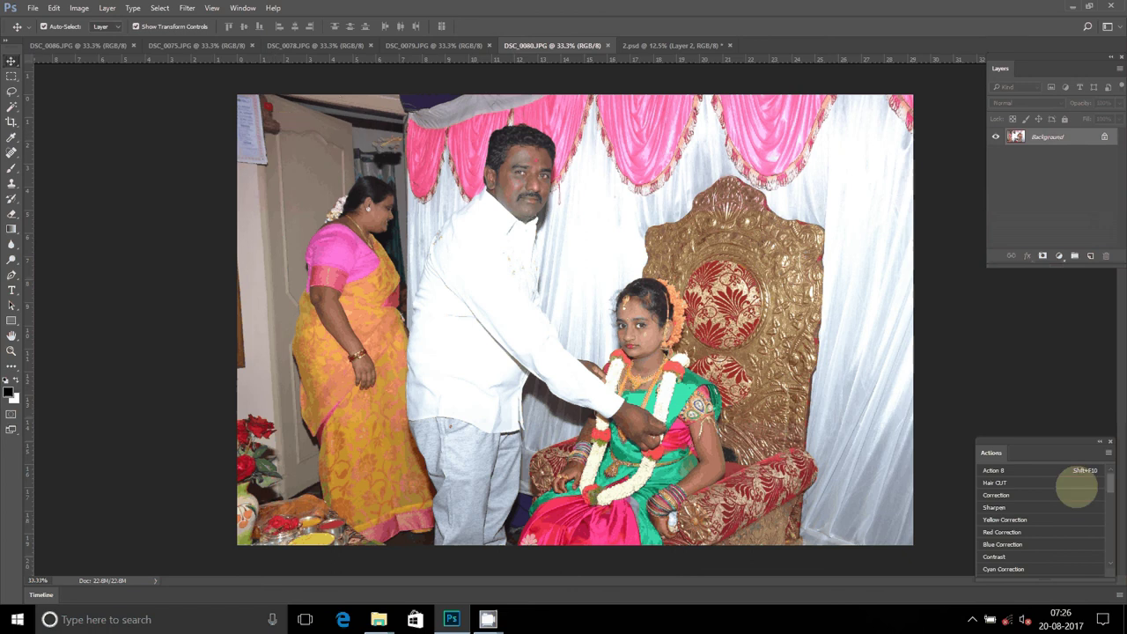
Apply Imagenomic Noiseware noise reduction to DSC_0080.
left_click_drag(1063, 439, 1064, 291)
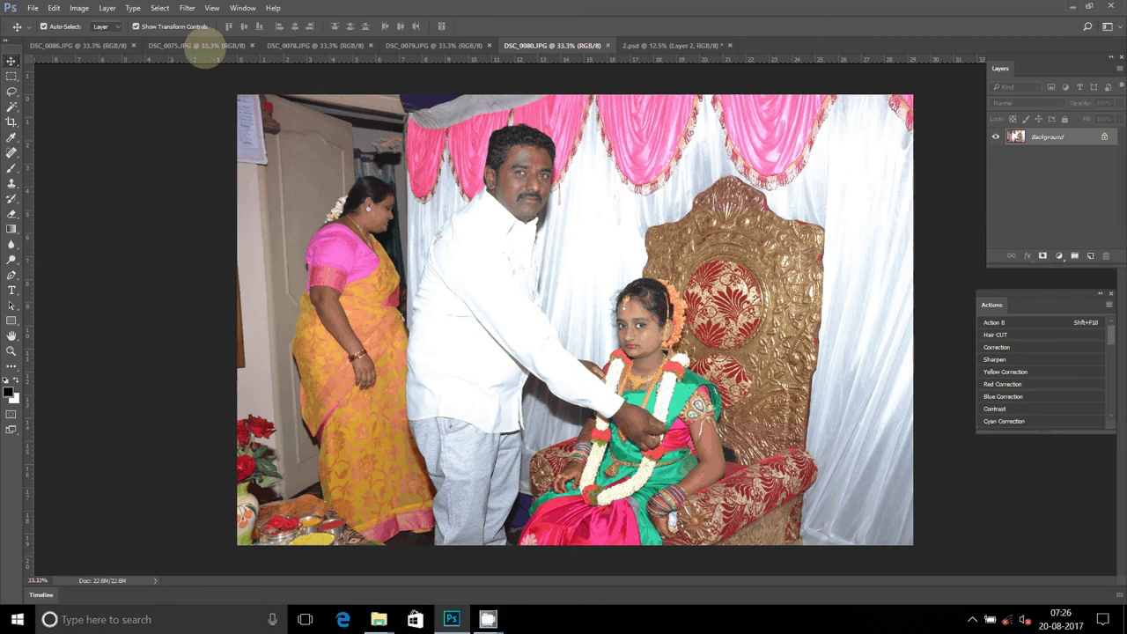
left_click(187, 8)
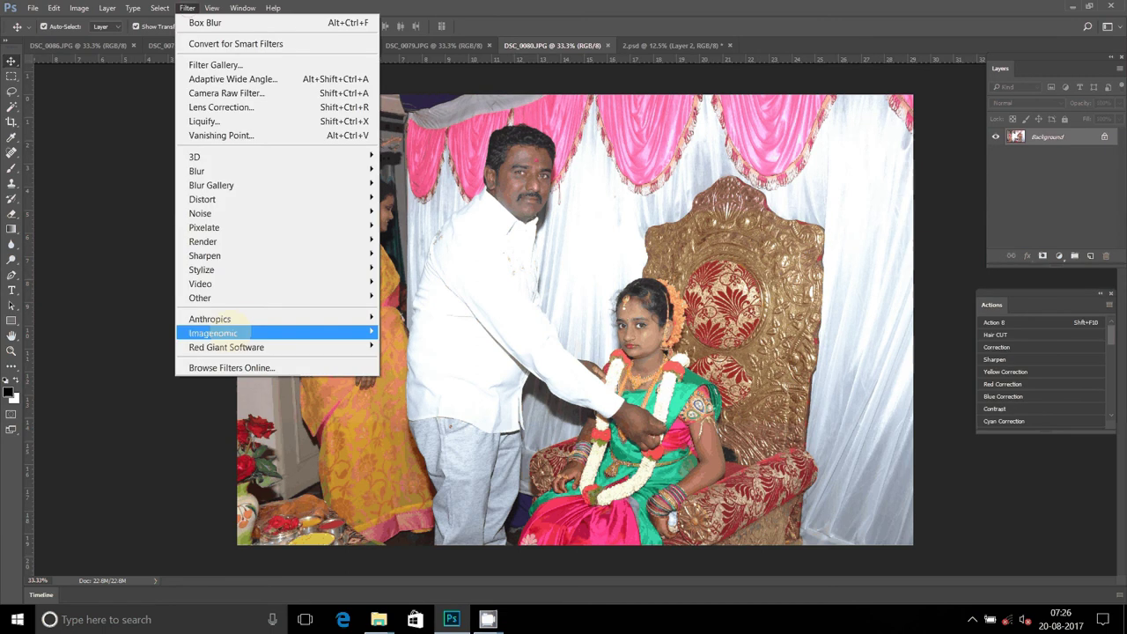
mouse_move(213, 332)
left_click(436, 333)
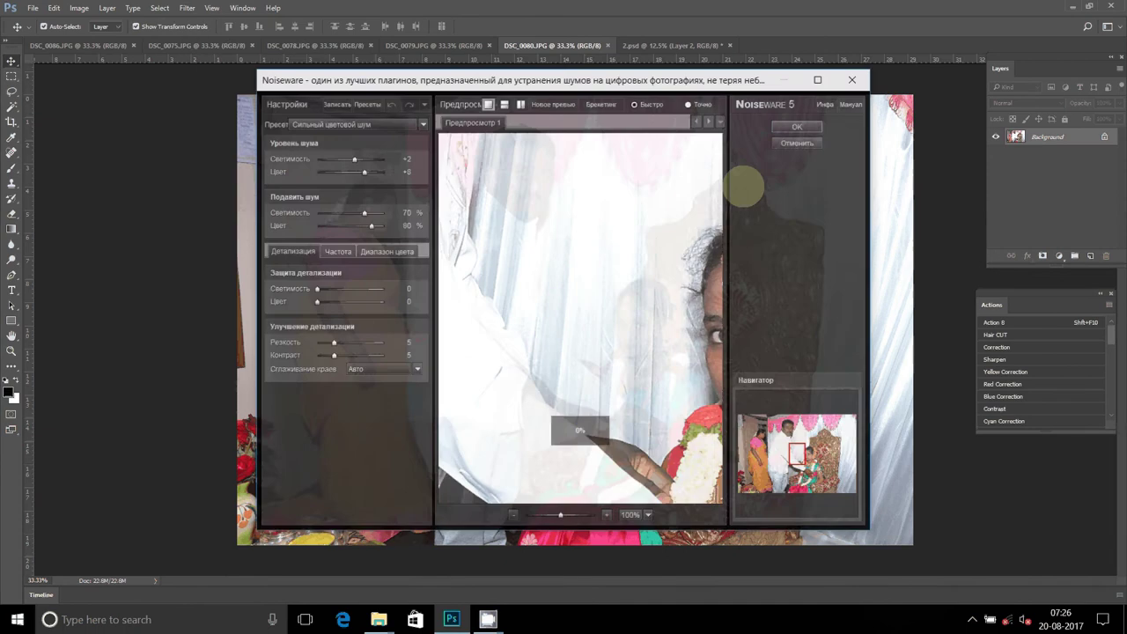
left_click(798, 126)
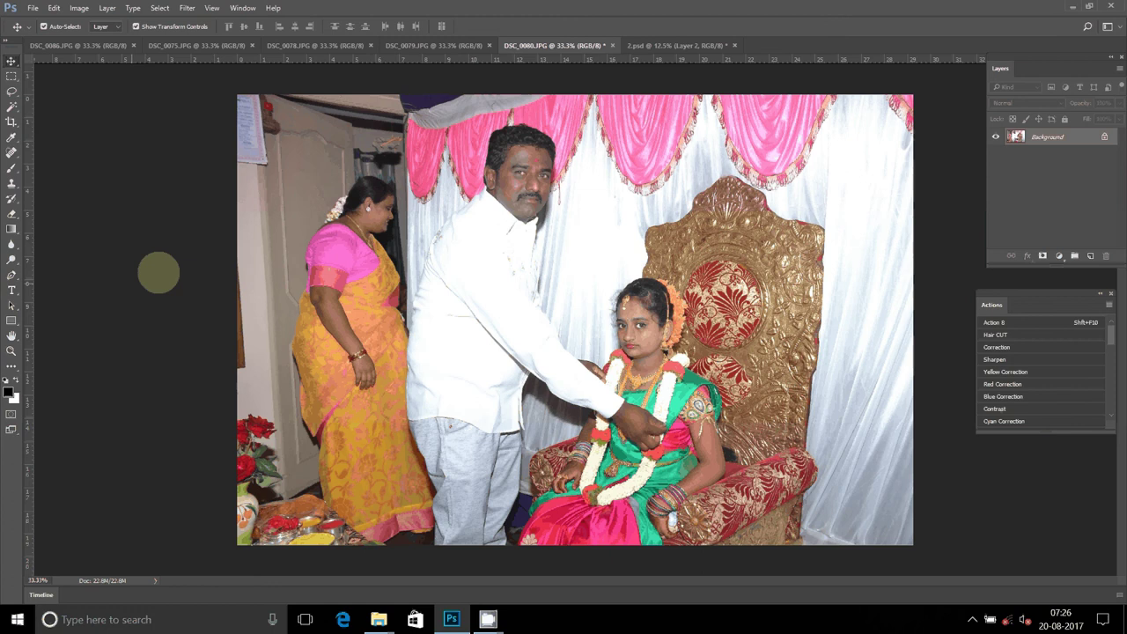
Zoom in on the man's face and apply Portraiture skin smoothing at the High preset.
key("z")
mouse_move(466, 141)
left_mouse_down()
mouse_move(509, 200)
mouse_move(255, 66)
left_mouse_up()
key("alt+t")
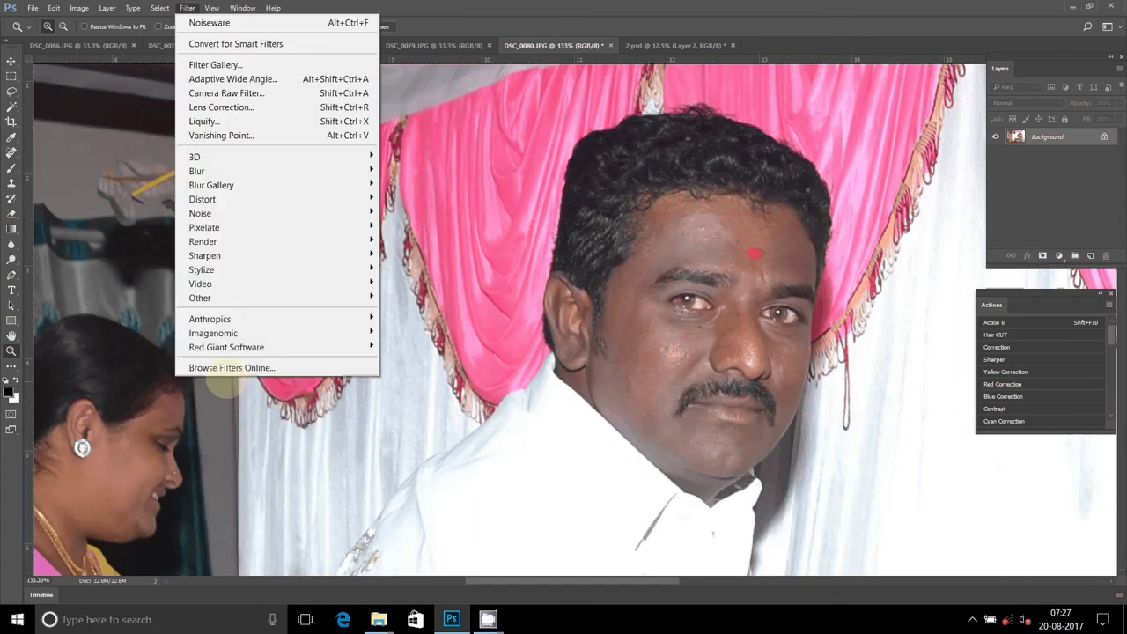
mouse_move(213, 333)
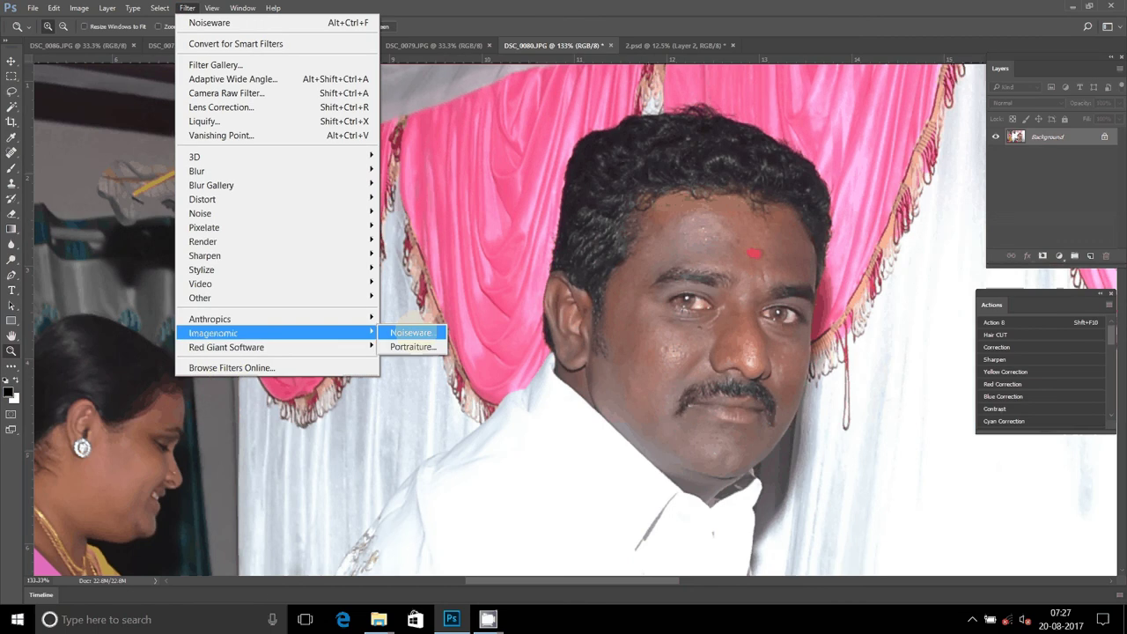
left_click(412, 346)
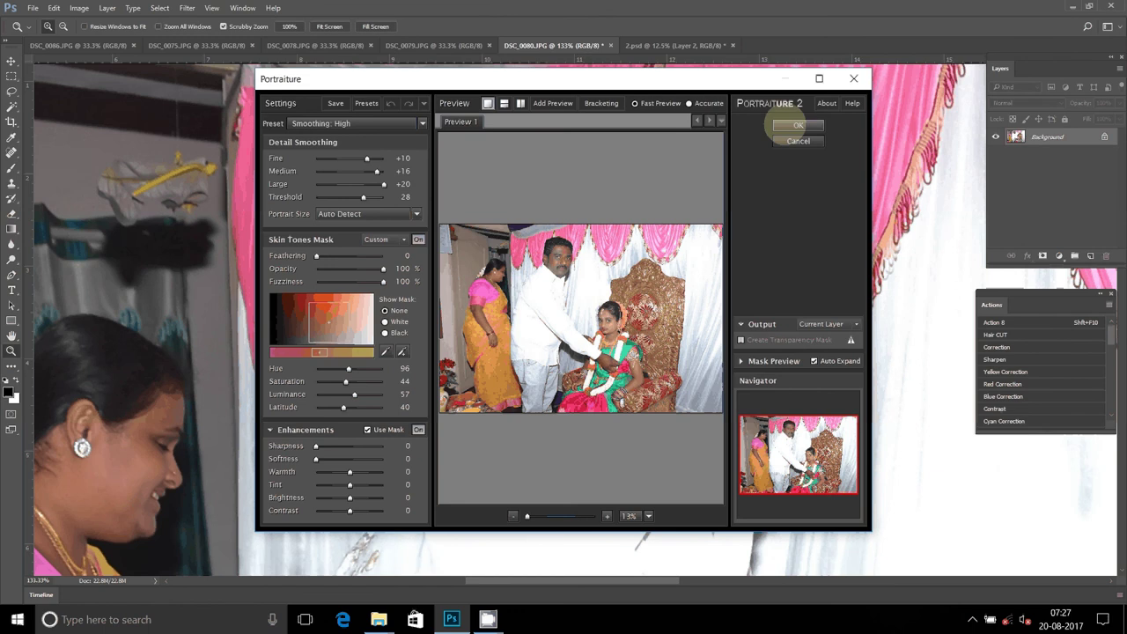
left_click(797, 125)
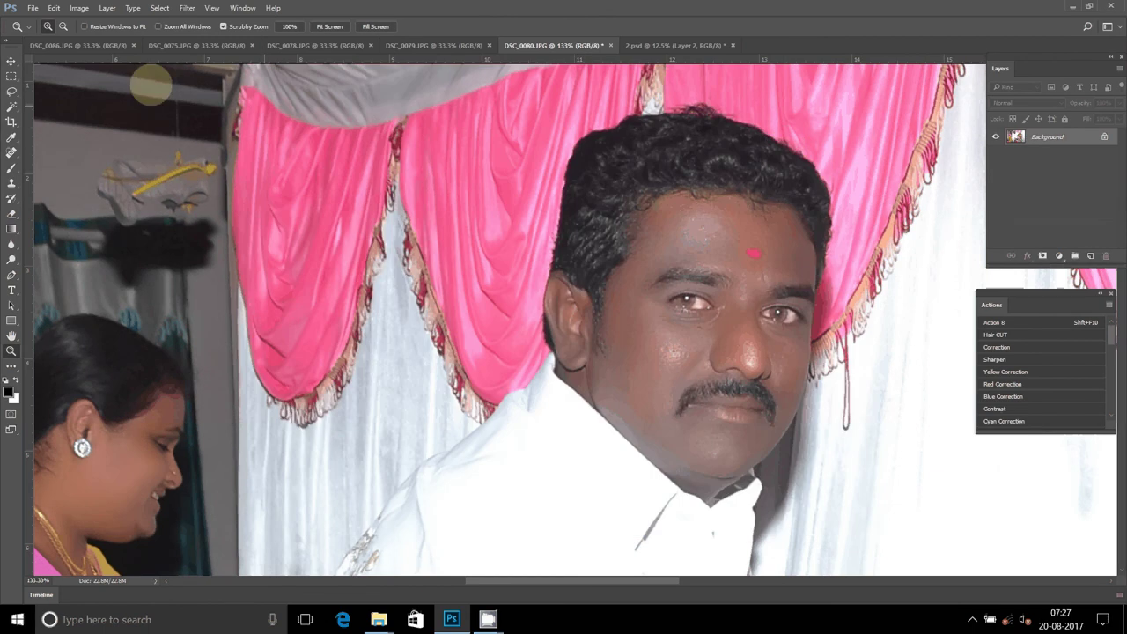
left_click(78, 8)
Resize DSC_0080 to 8 inches wide and select the whole image.
left_click(104, 113)
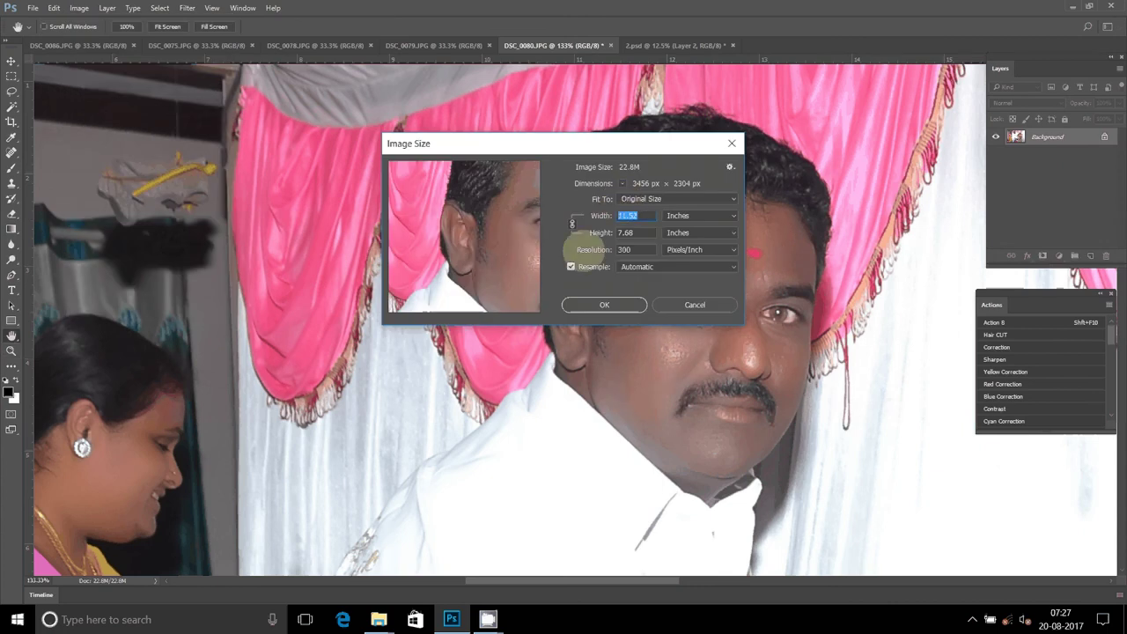
type("8")
left_click(625, 305)
key("z")
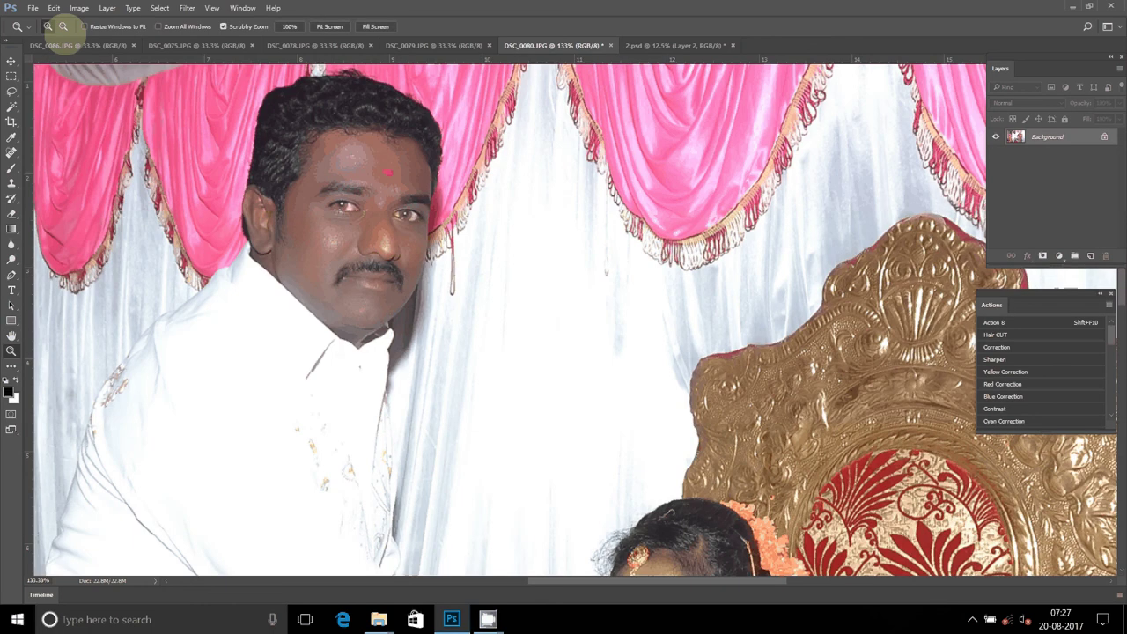
left_click(107, 8)
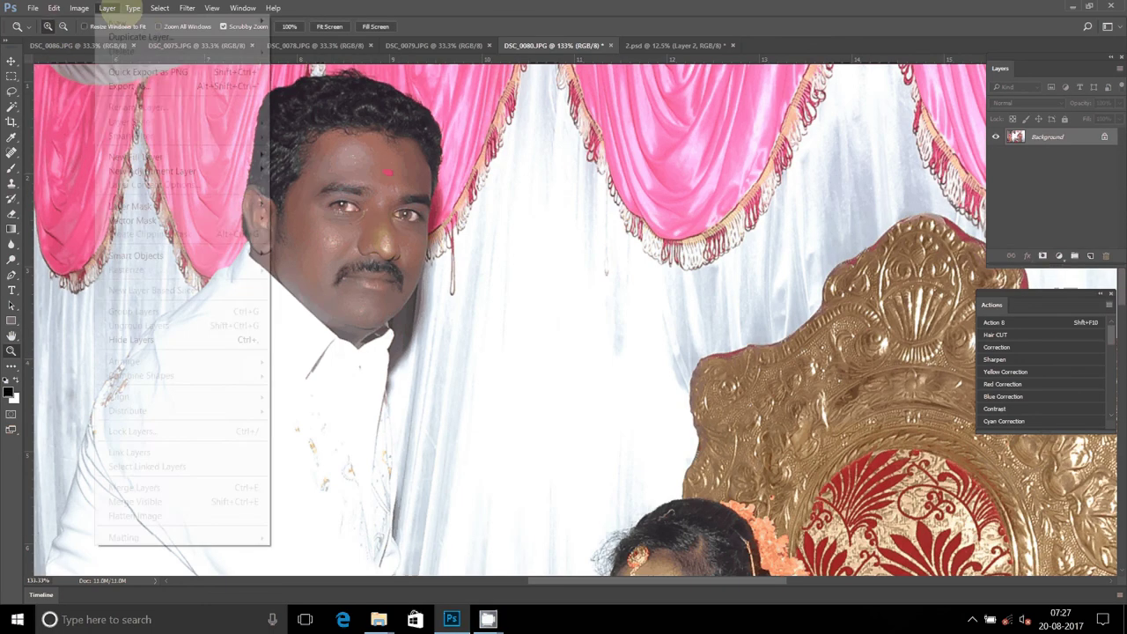
left_click(159, 8)
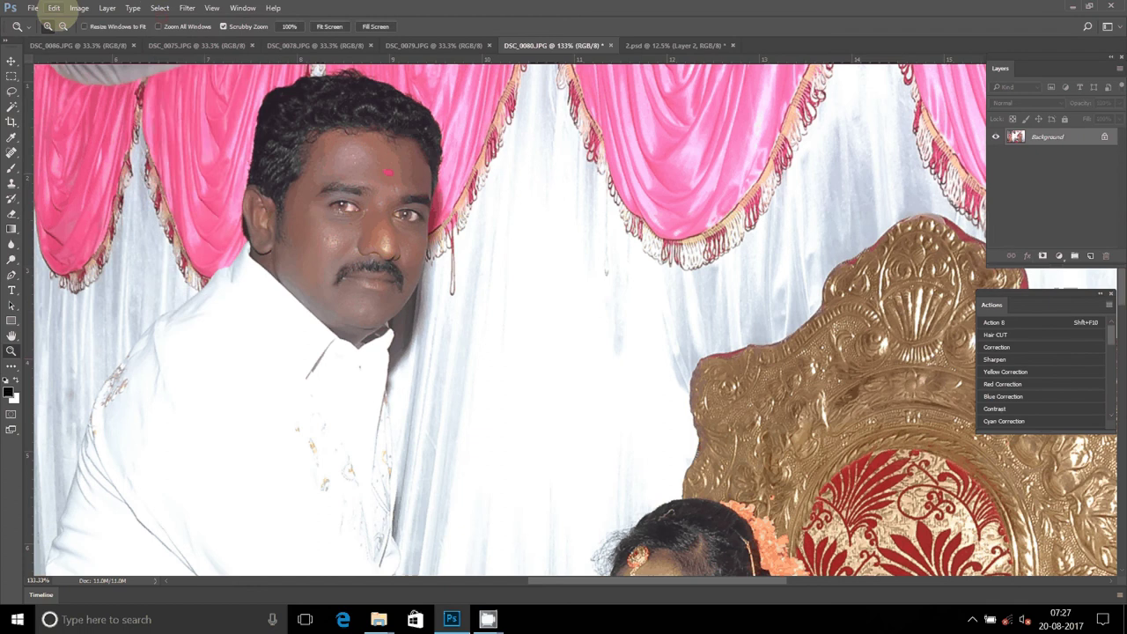
Cut DSC_0080, close it without saving, and paste it into 2.psd as Layer 3.
left_click(54, 7)
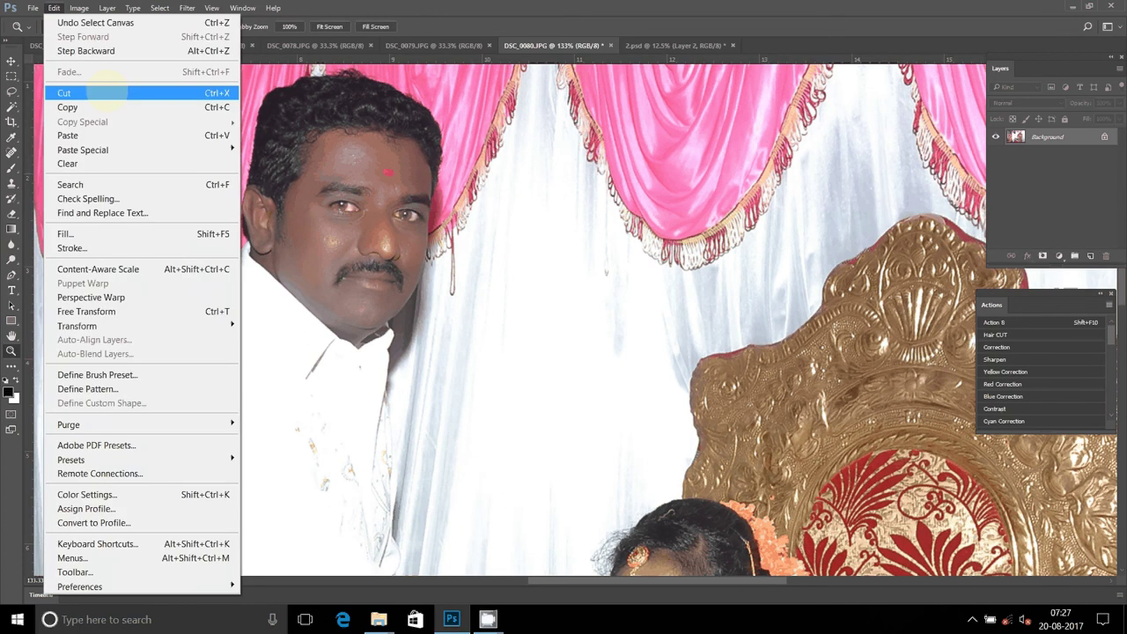
left_click(64, 92)
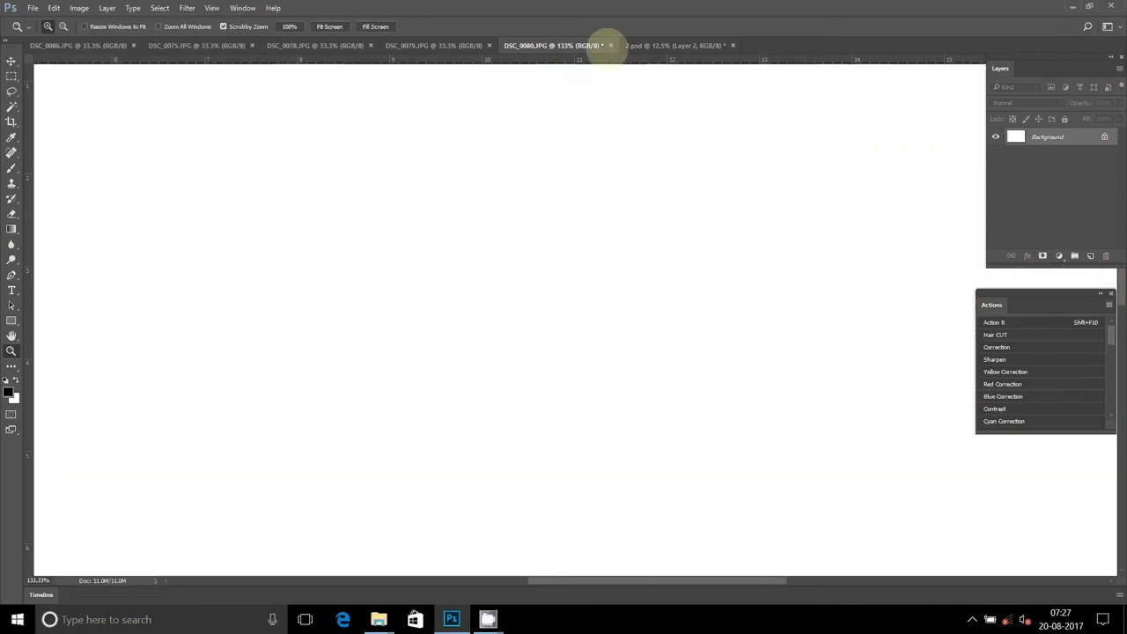
left_click(611, 45)
left_click(568, 234)
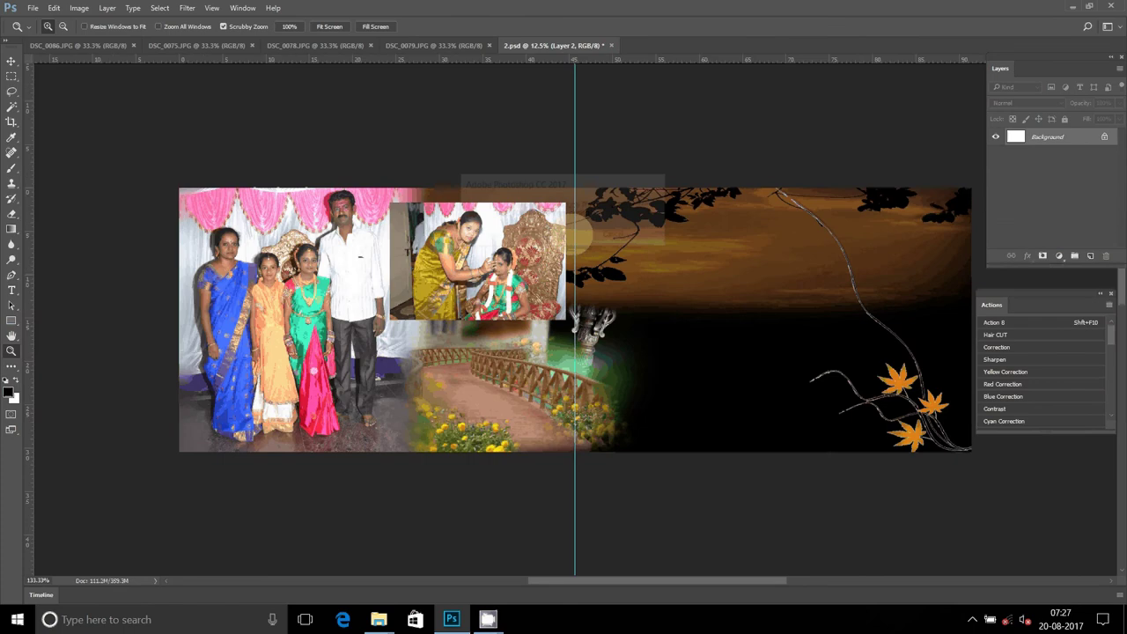
left_click(54, 8)
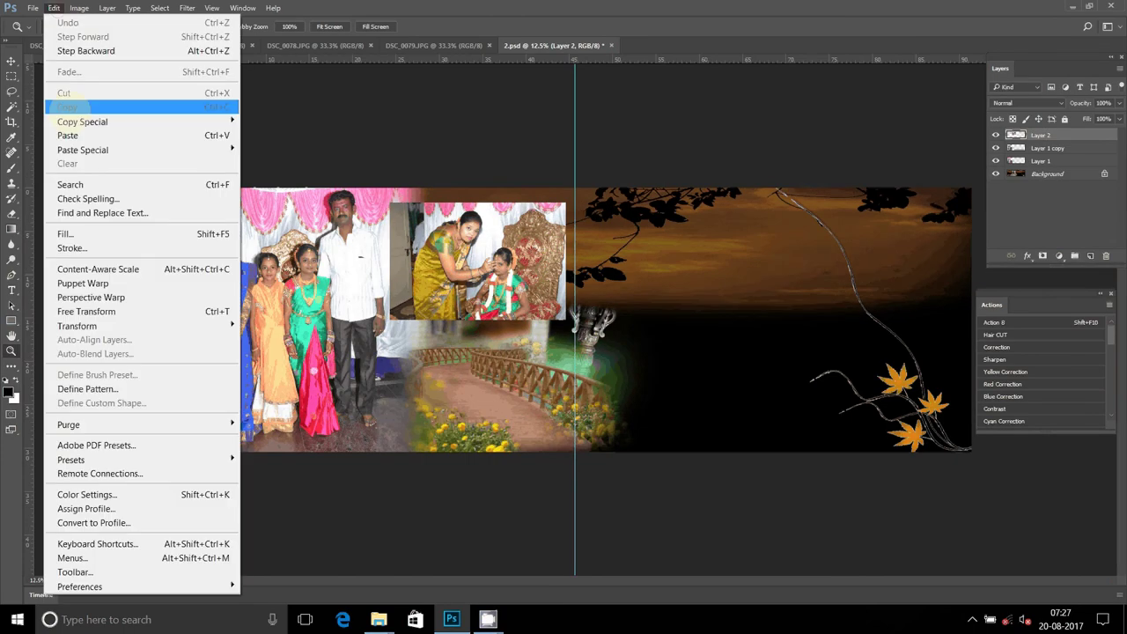
left_click(67, 134)
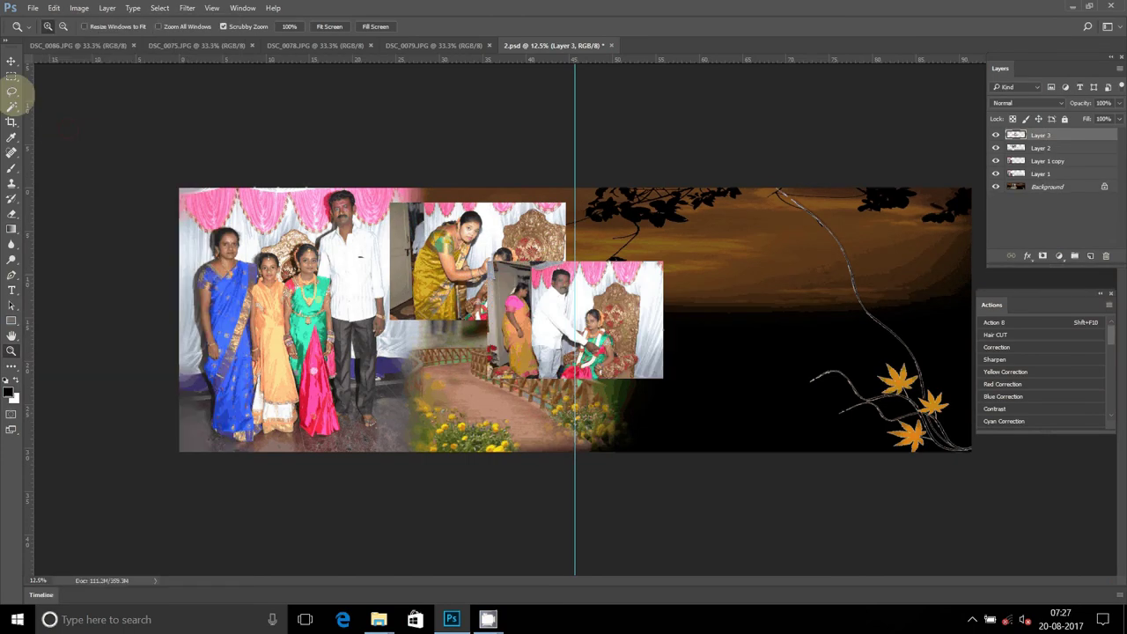
Move the yellow-sari photo right and place the man-in-white photo above it.
left_click(12, 60)
mouse_move(454, 223)
left_mouse_down()
mouse_move(859, 313)
mouse_move(839, 335)
mouse_move(850, 334)
left_mouse_up()
mouse_move(577, 299)
left_mouse_down()
mouse_move(843, 231)
mouse_move(875, 234)
left_mouse_up()
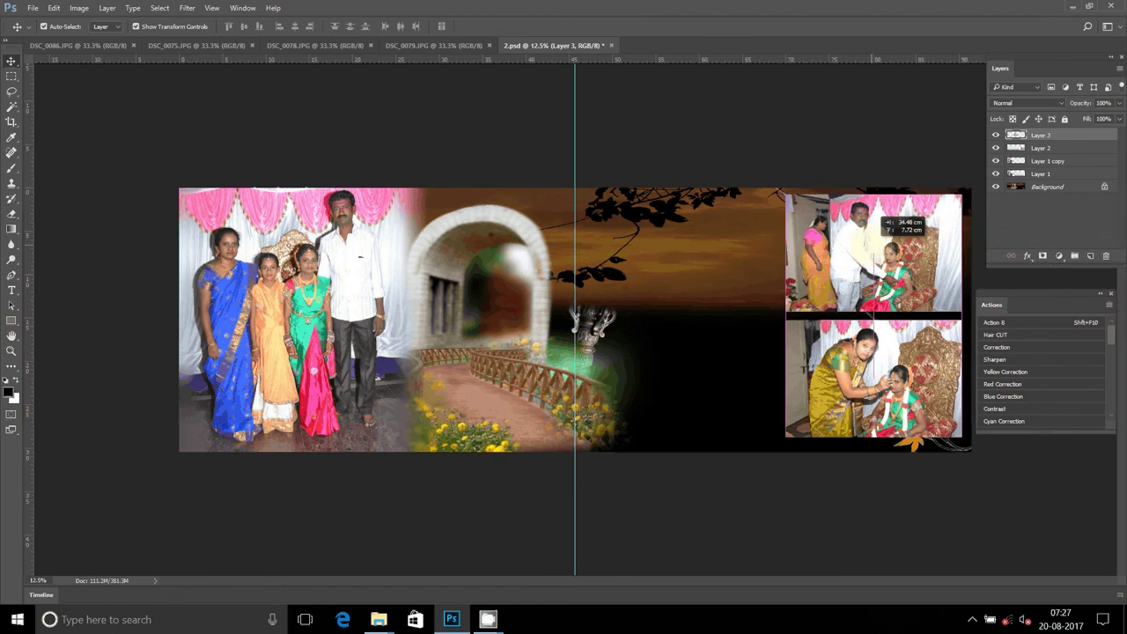
left_click_drag(875, 231, 876, 231)
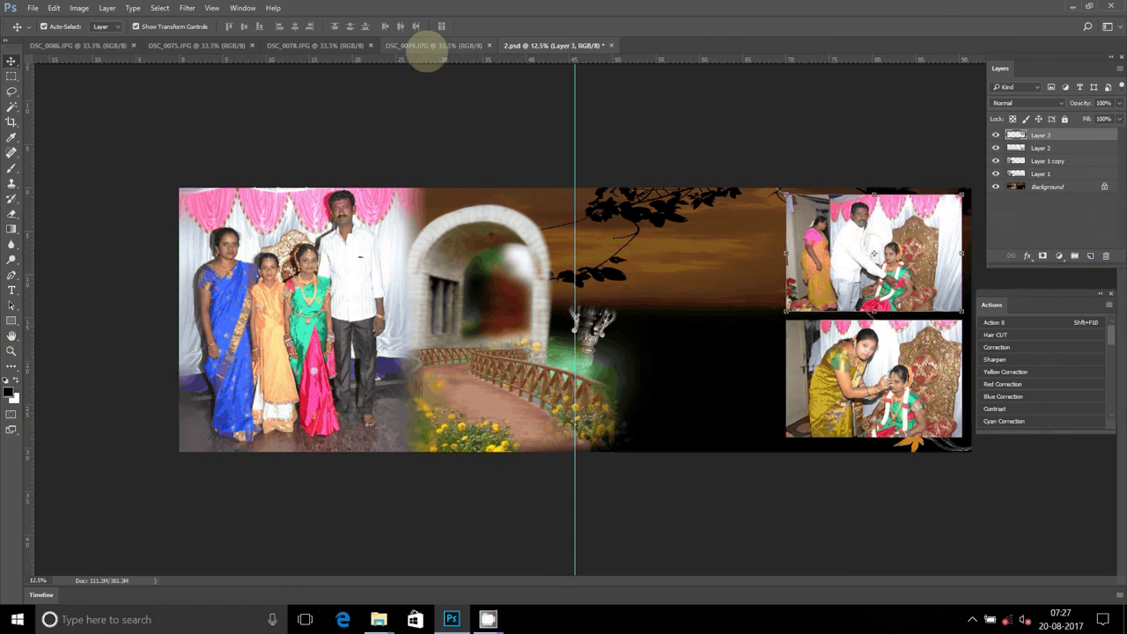
left_click(426, 47)
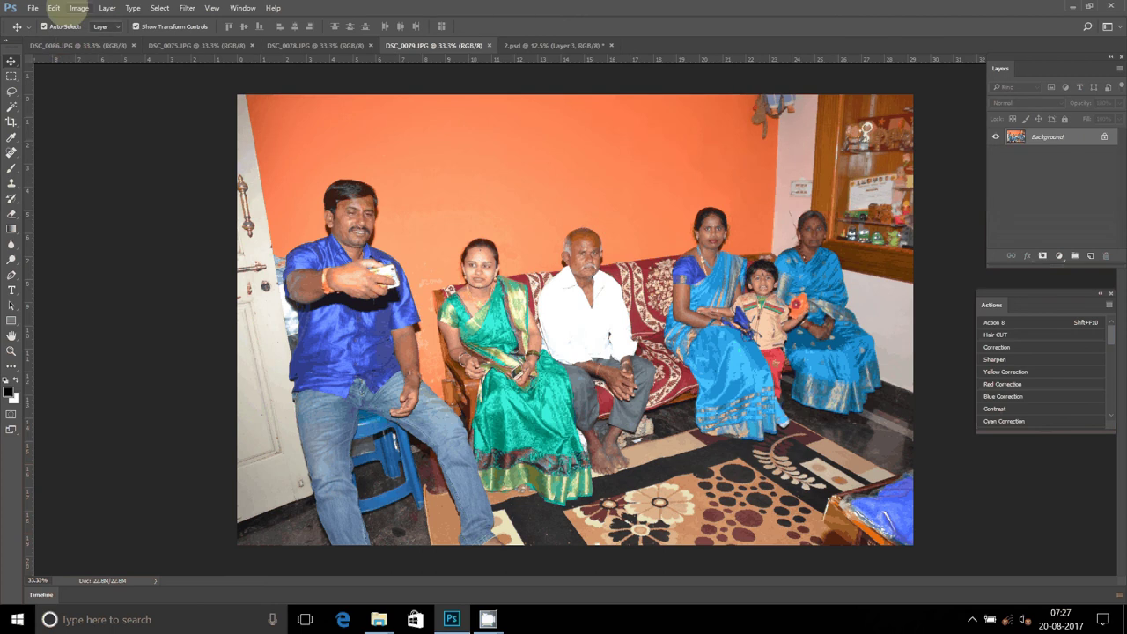
Shrink DSC_0079 via Image Size, cut the whole image, and close it without saving.
left_click(78, 9)
left_click(102, 114)
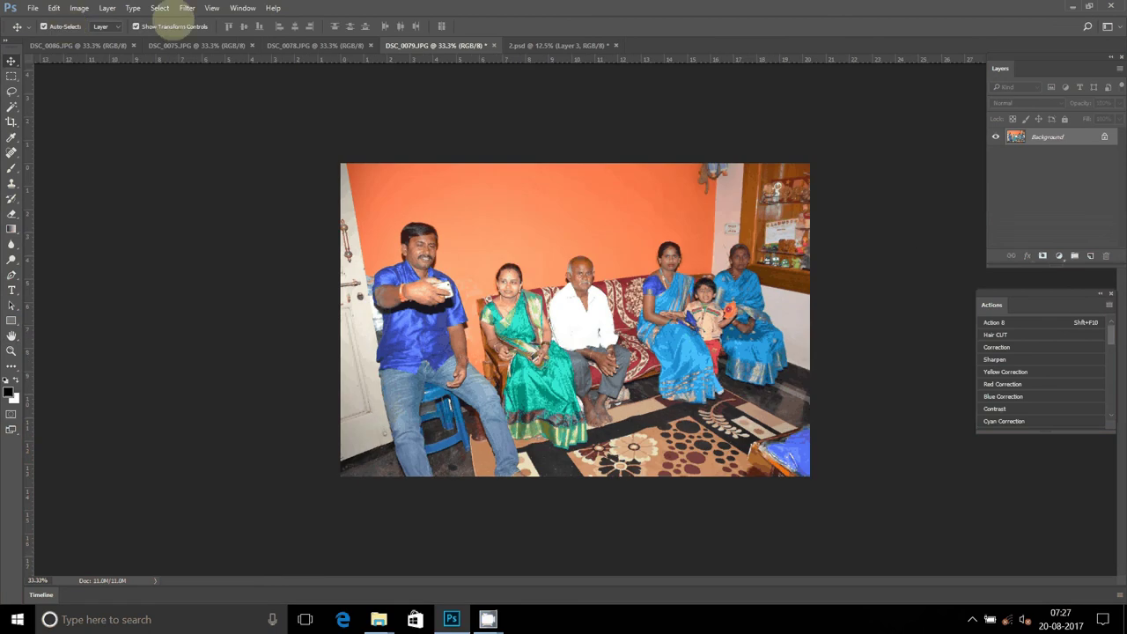
left_click(54, 8)
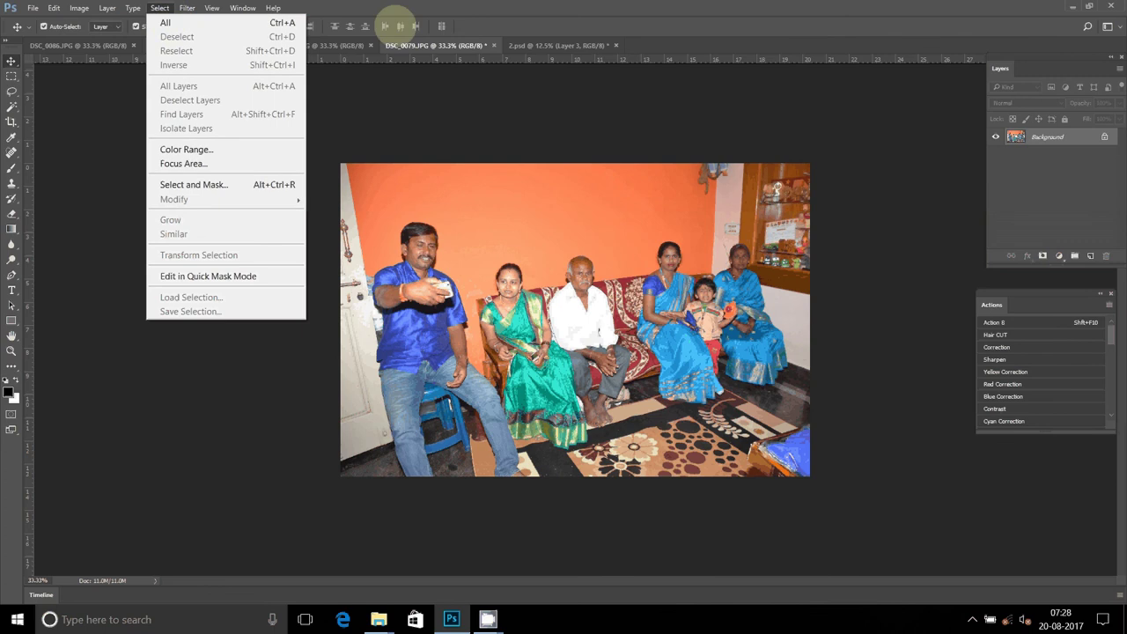
left_click(282, 22)
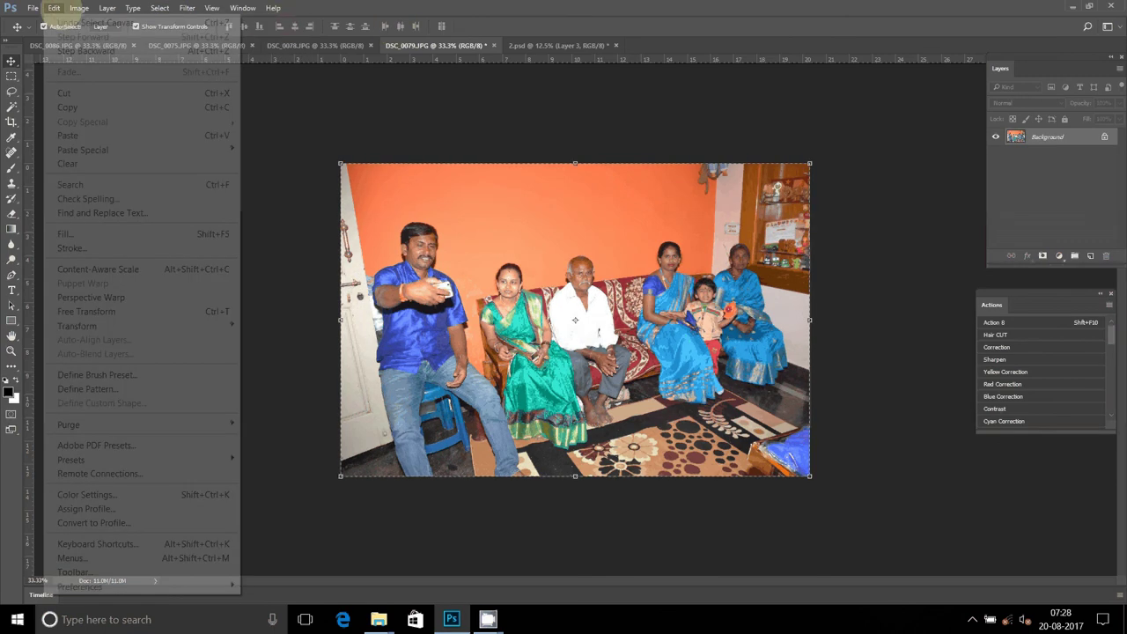
left_click(66, 93)
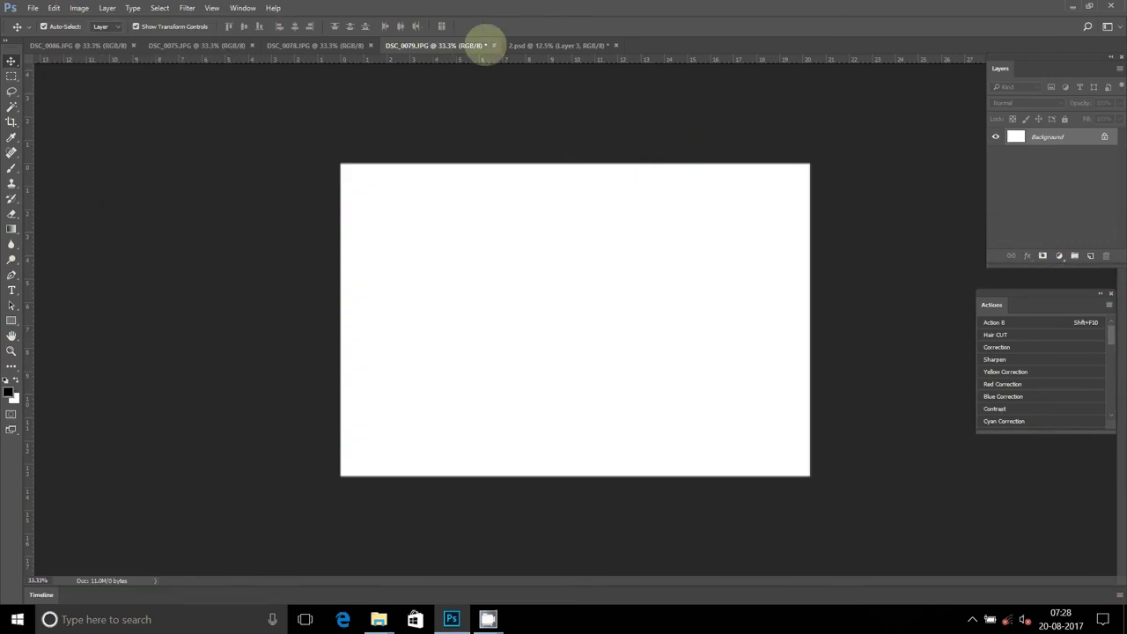
left_click(494, 45)
left_click(565, 235)
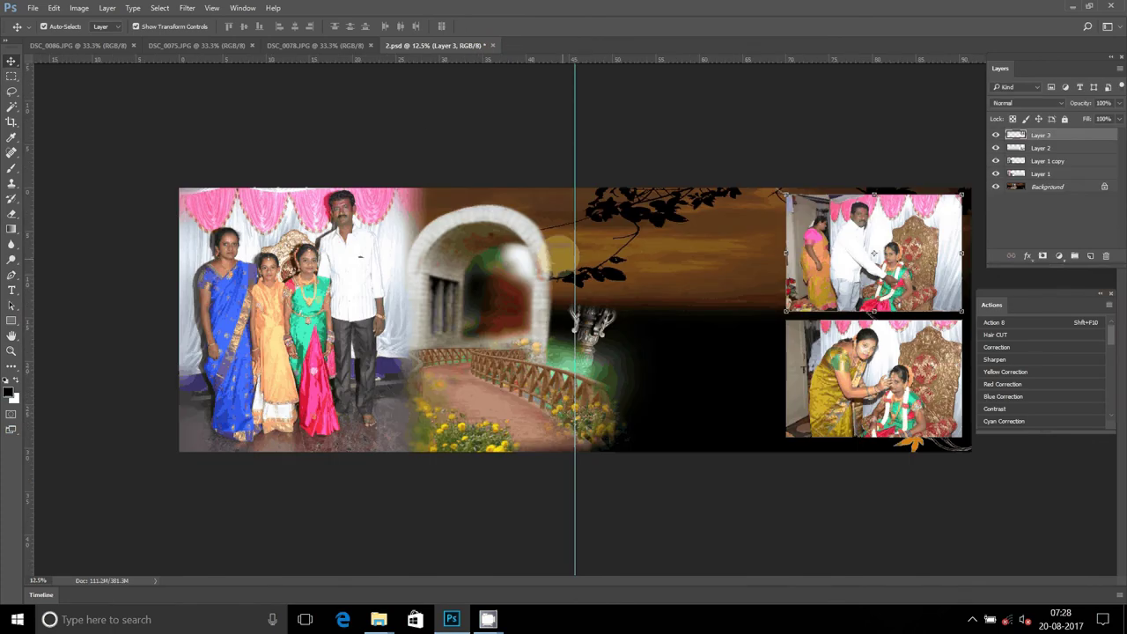
Paste the orange-wall family photo into 2.psd as Layer 4 beside the top-right photos.
left_click(54, 8)
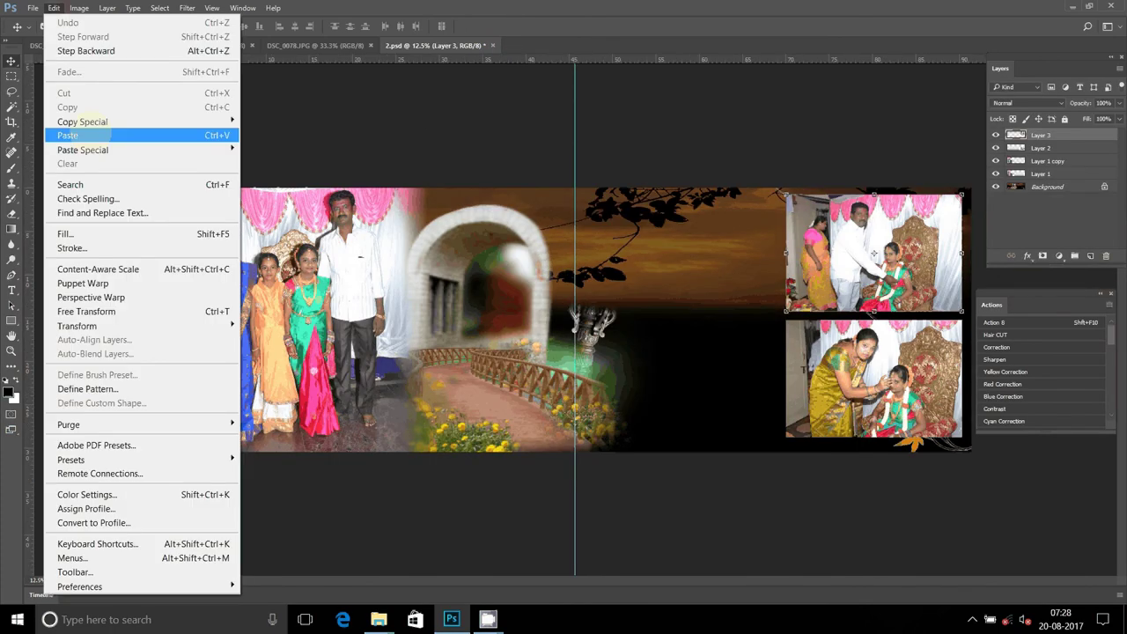
left_click(95, 135)
left_click_drag(575, 321, 645, 261)
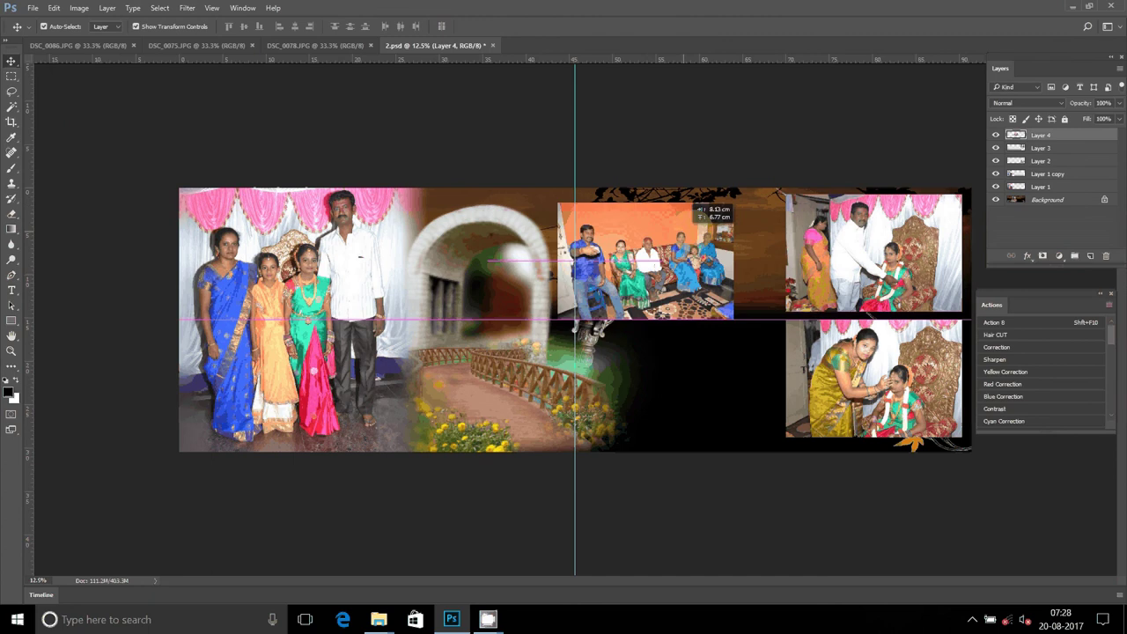
left_click_drag(691, 204, 731, 193)
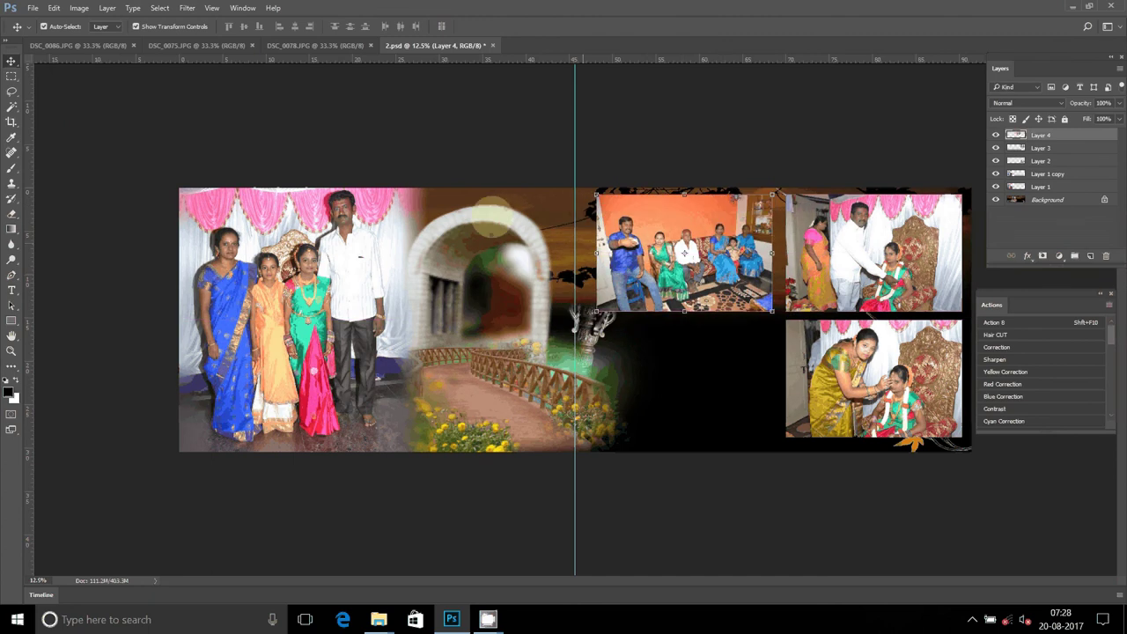
left_click(357, 46)
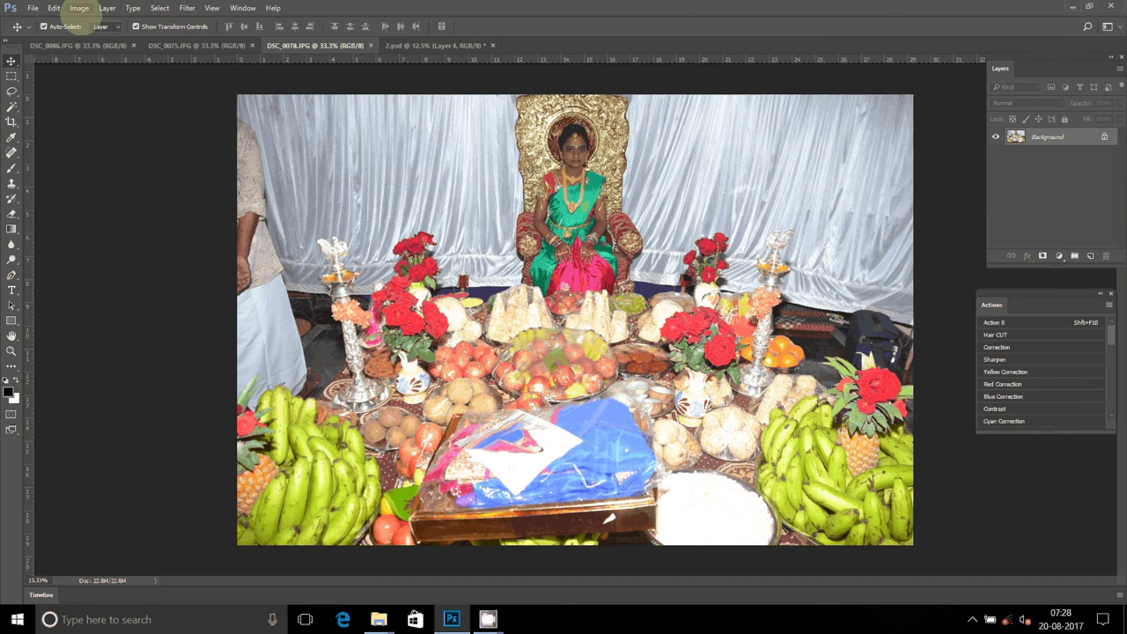
Resize DSC_0078 to 8 inches wide, cut the whole image, and close it without saving.
left_click(78, 9)
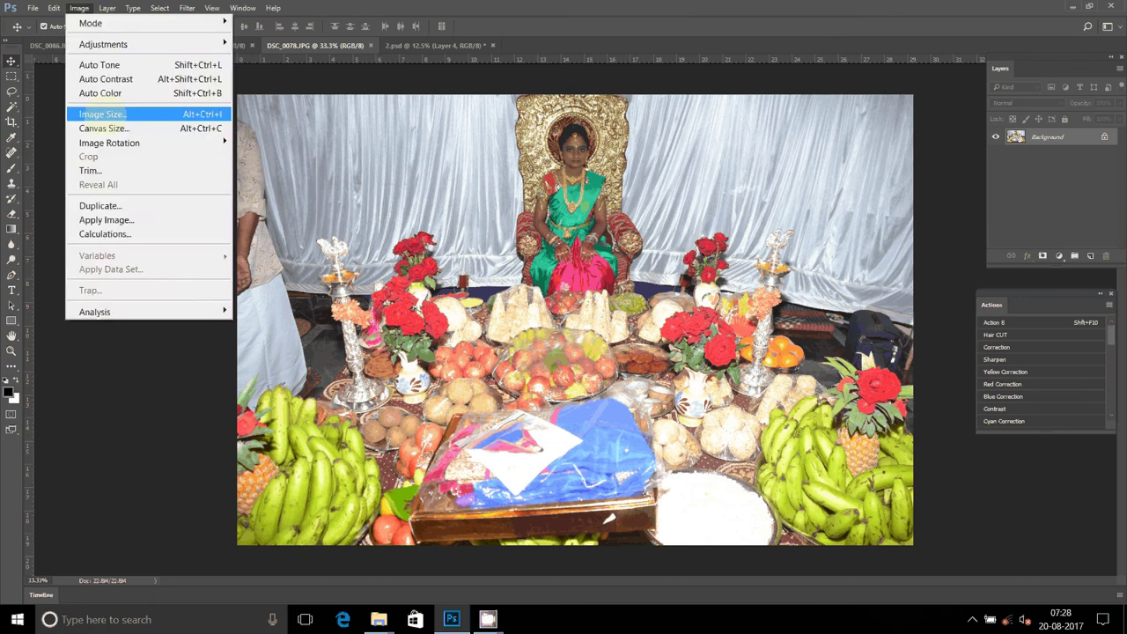
left_click(104, 115)
type("8")
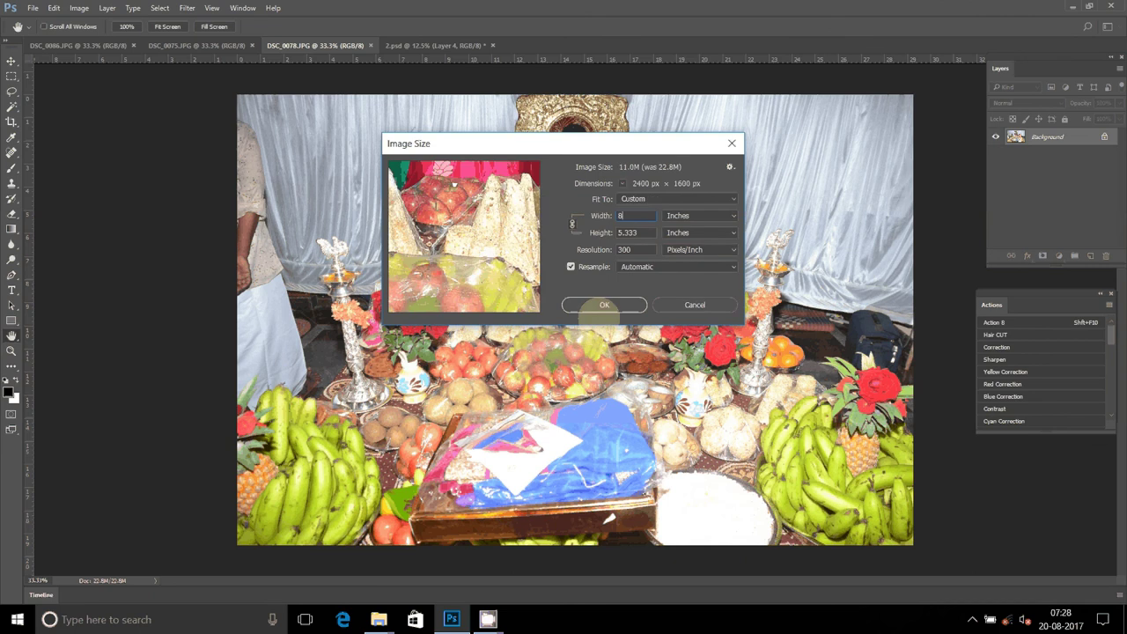
left_click(604, 306)
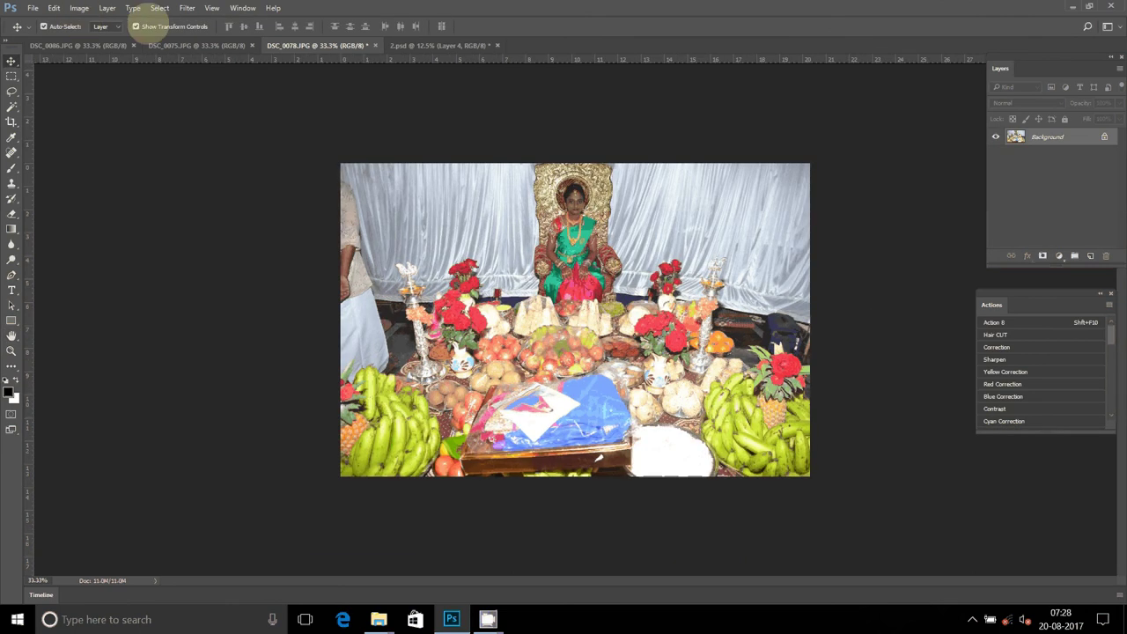
left_click(136, 27)
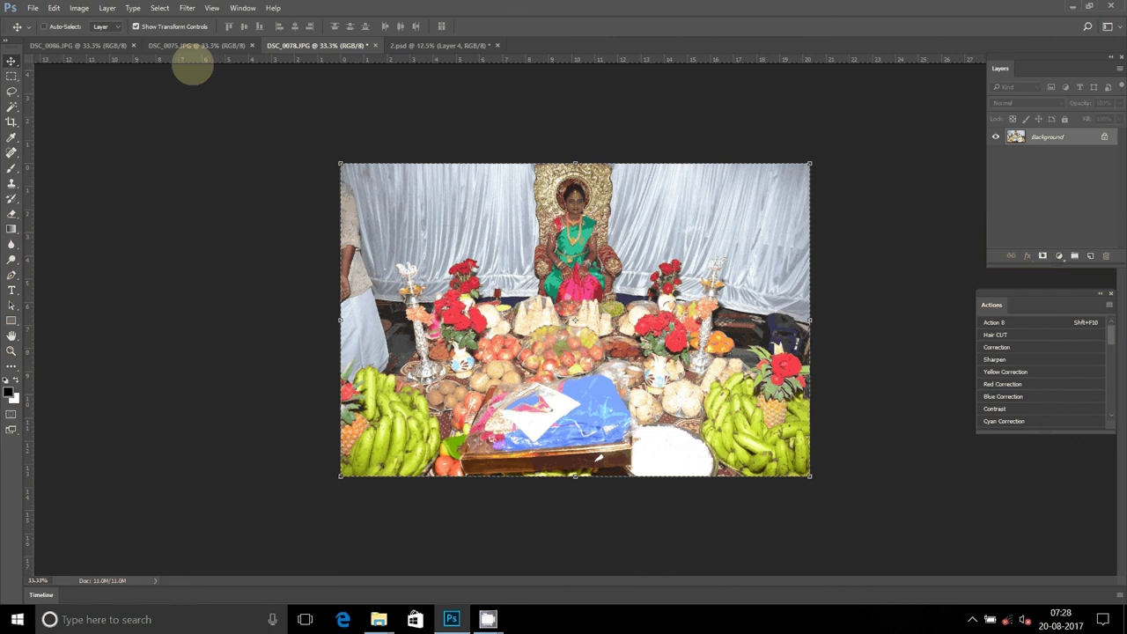
key("BackSpace")
left_click(374, 46)
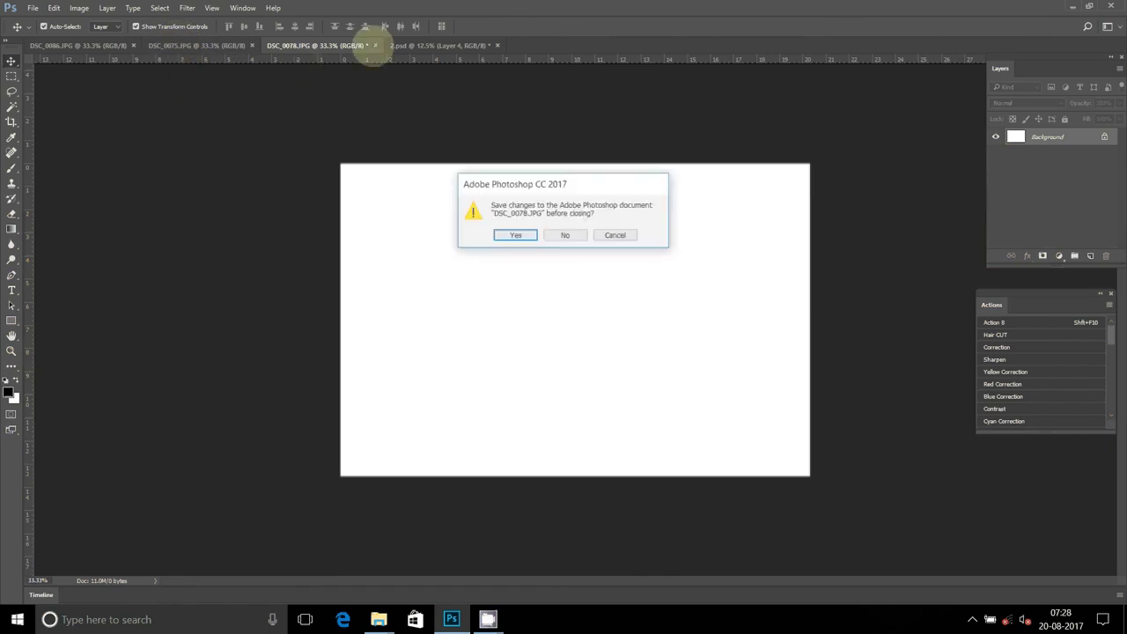
left_click(565, 235)
Paste the ceremony photo into 2.psd as Layer 5 in the right page's lower-left slot.
key("ctrl+v")
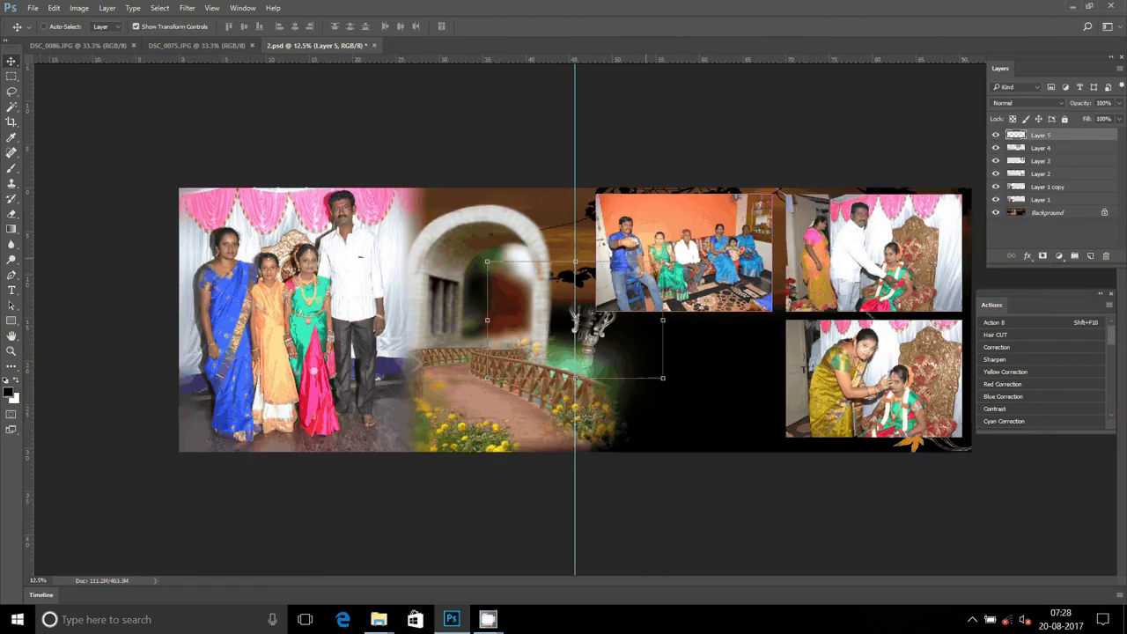
mouse_move(643, 260)
left_mouse_down()
mouse_move(706, 318)
mouse_move(750, 319)
left_mouse_up()
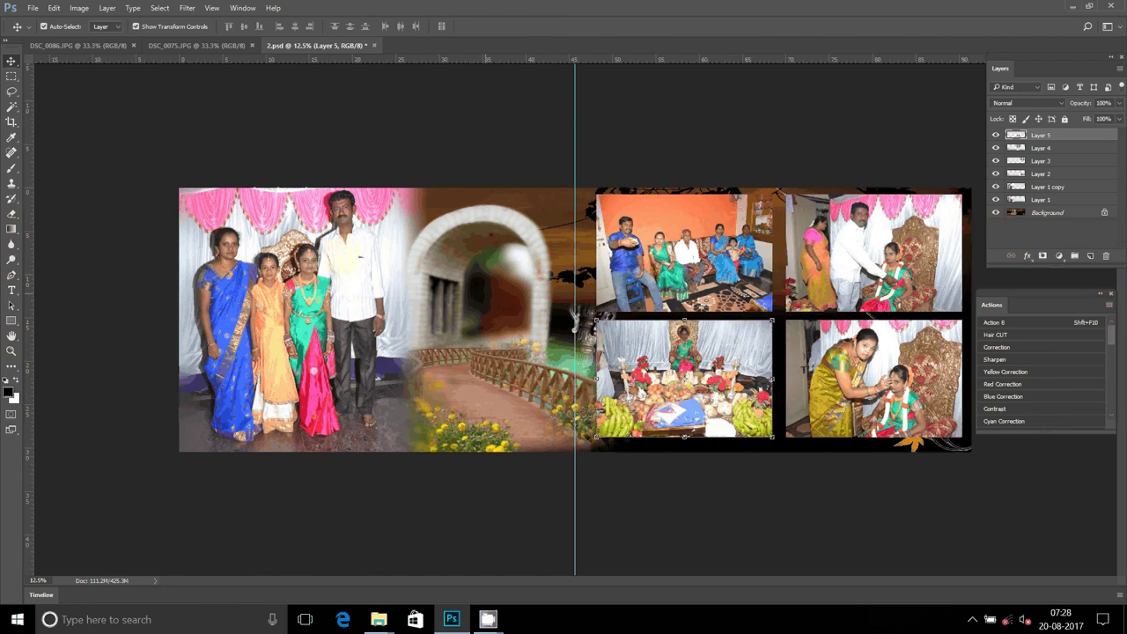
left_click(185, 46)
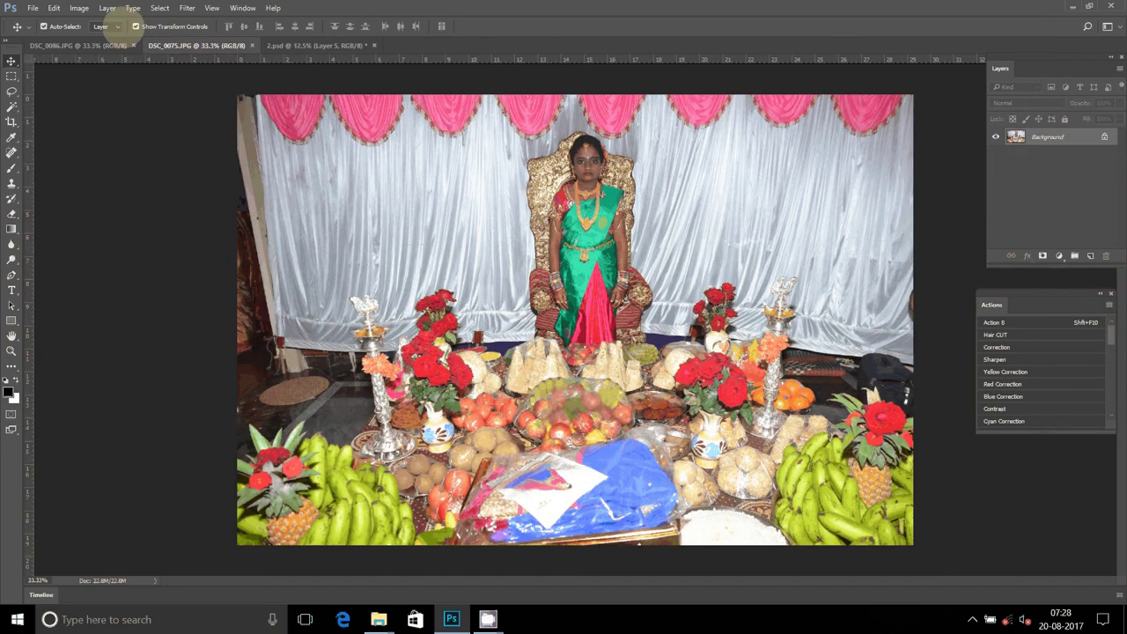
Resize the DSC_0075 photo to 8 inches wide.
left_click(79, 8)
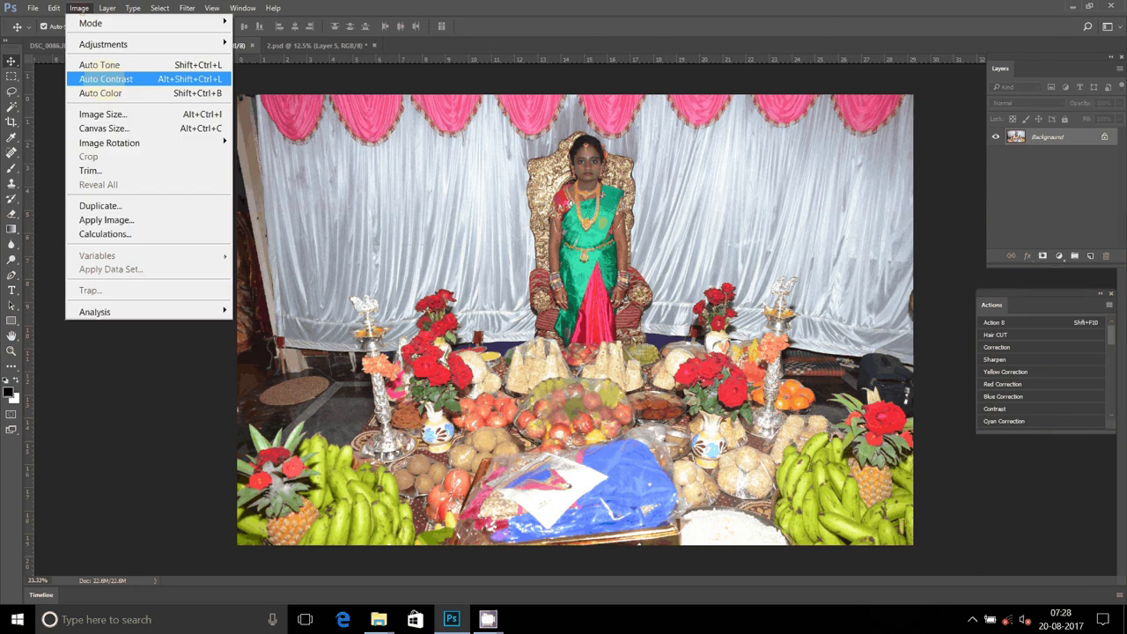
left_click(103, 114)
type("8")
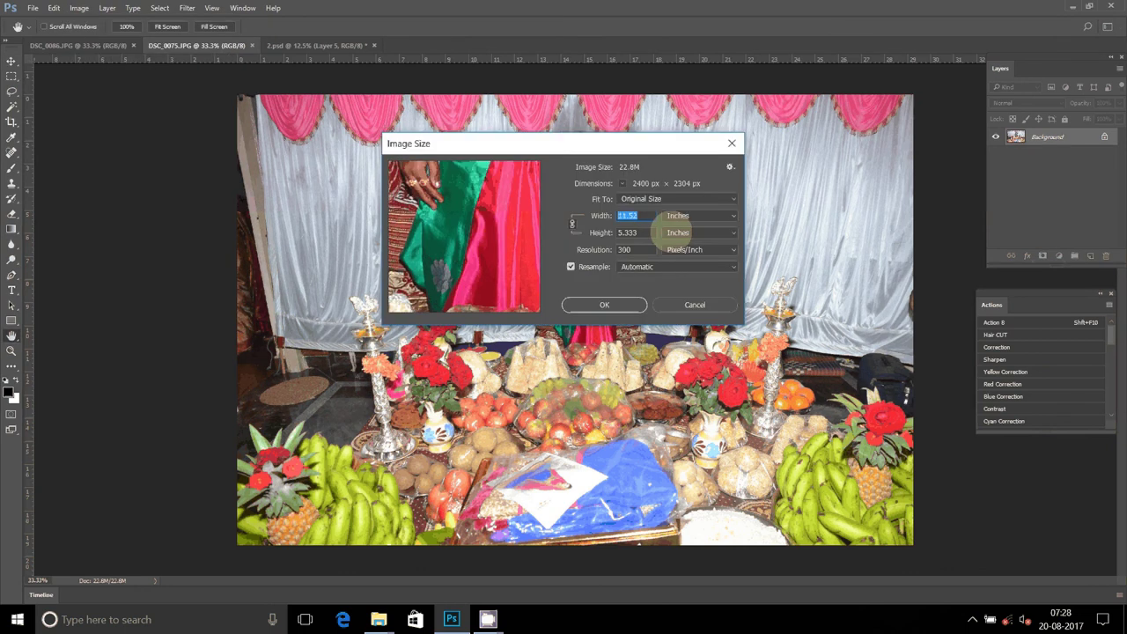
type("8")
left_click(604, 305)
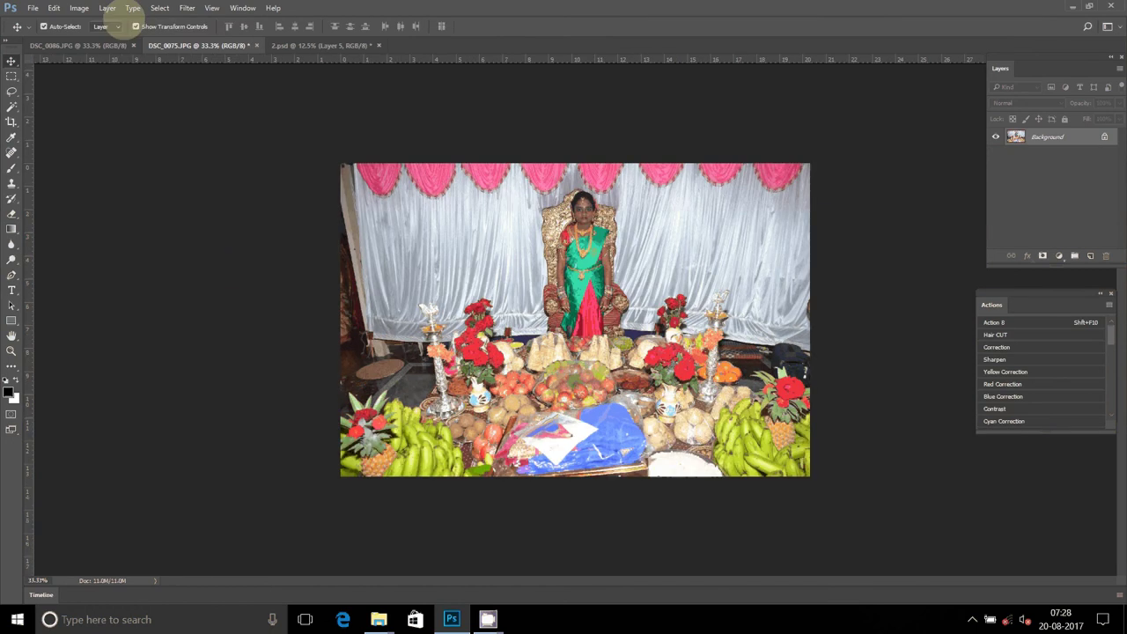
Cut the whole DSC_0075 image to the clipboard and close it without saving.
left_click(132, 9)
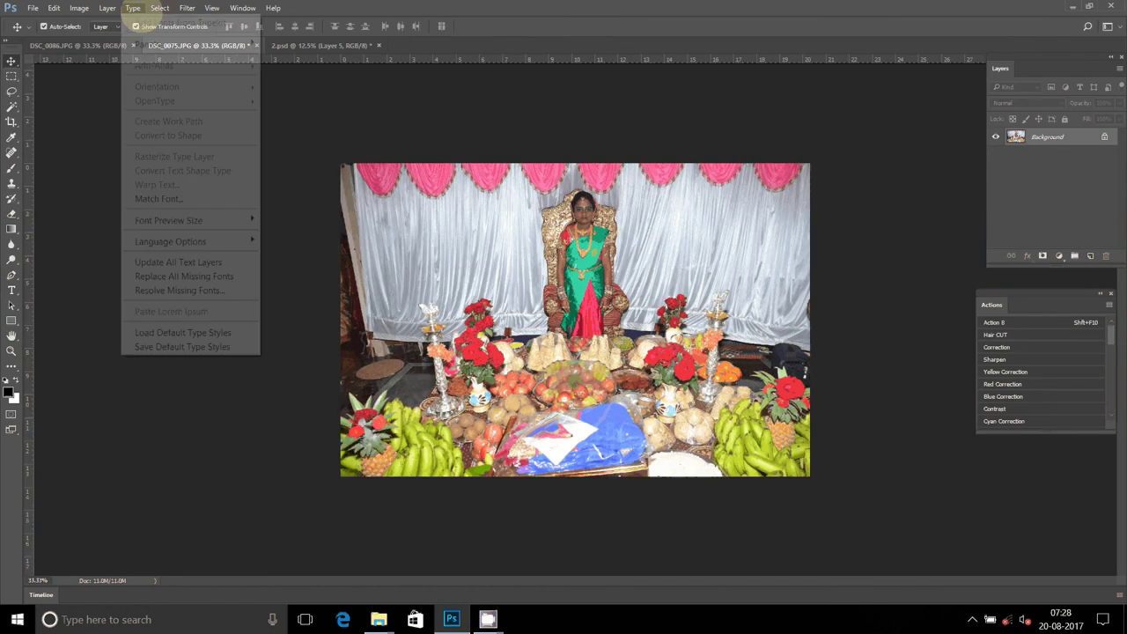
left_click(159, 8)
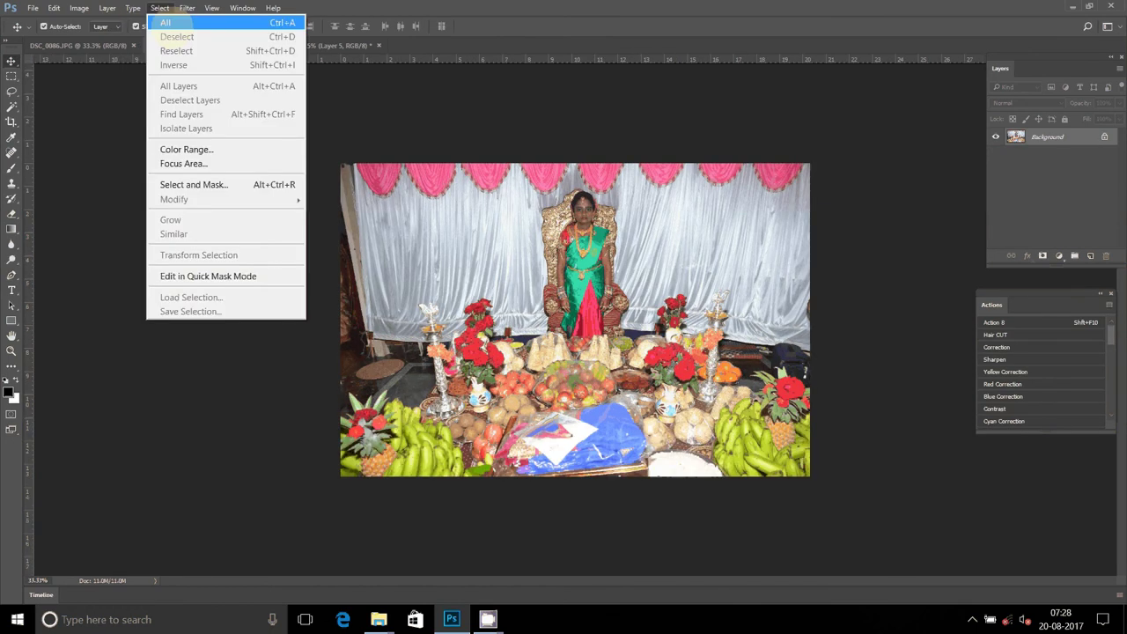
left_click(165, 22)
left_click(56, 9)
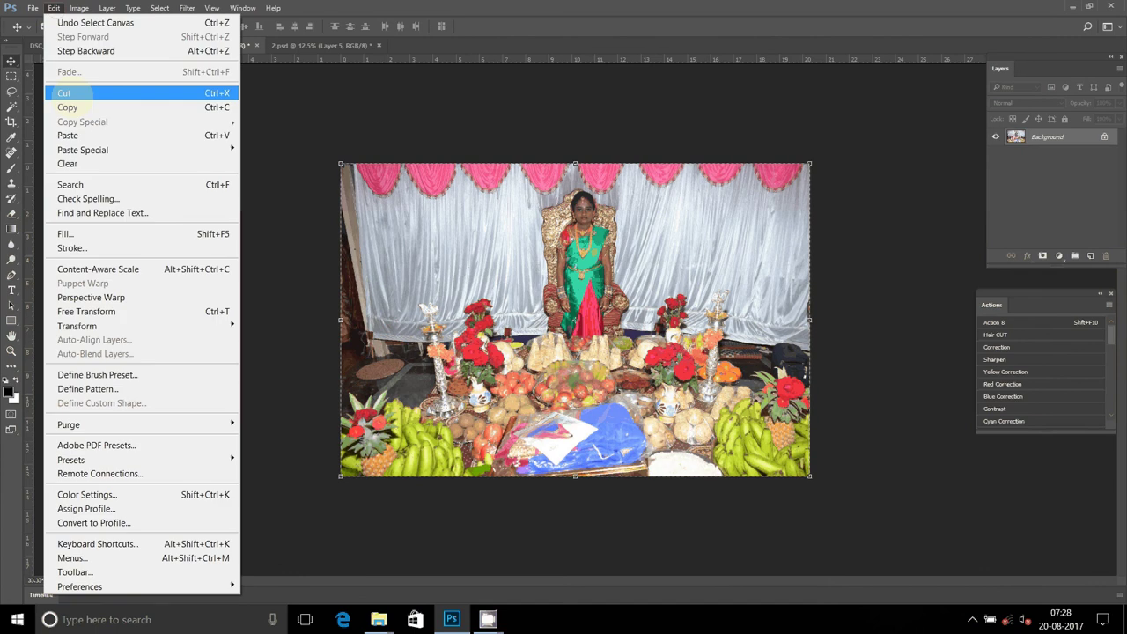
left_click(64, 93)
left_click(256, 45)
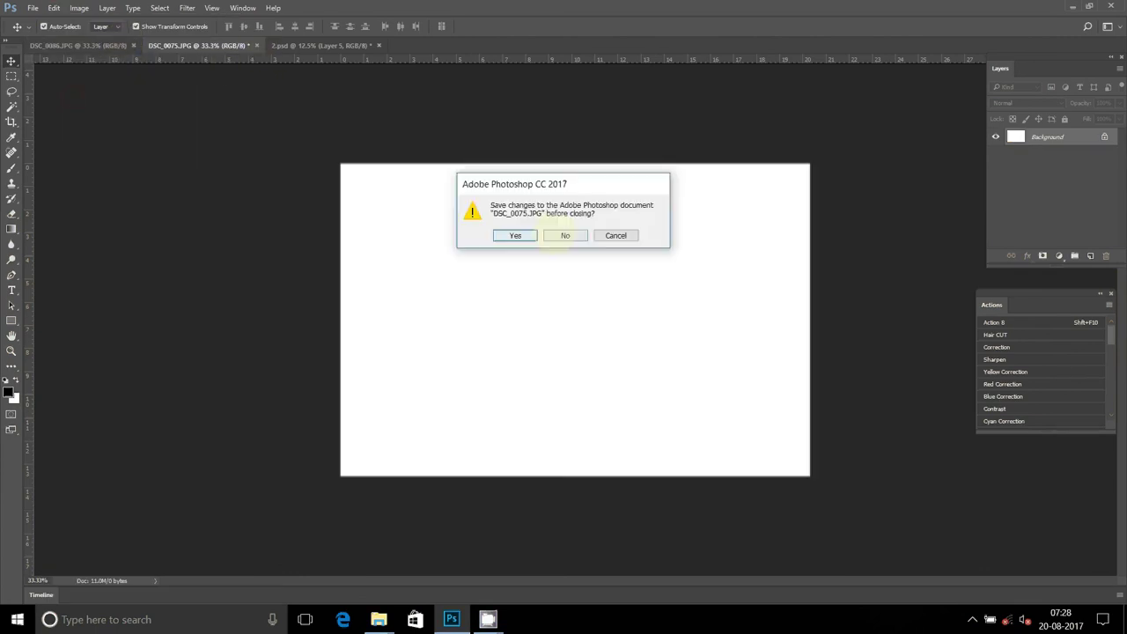
left_click(564, 235)
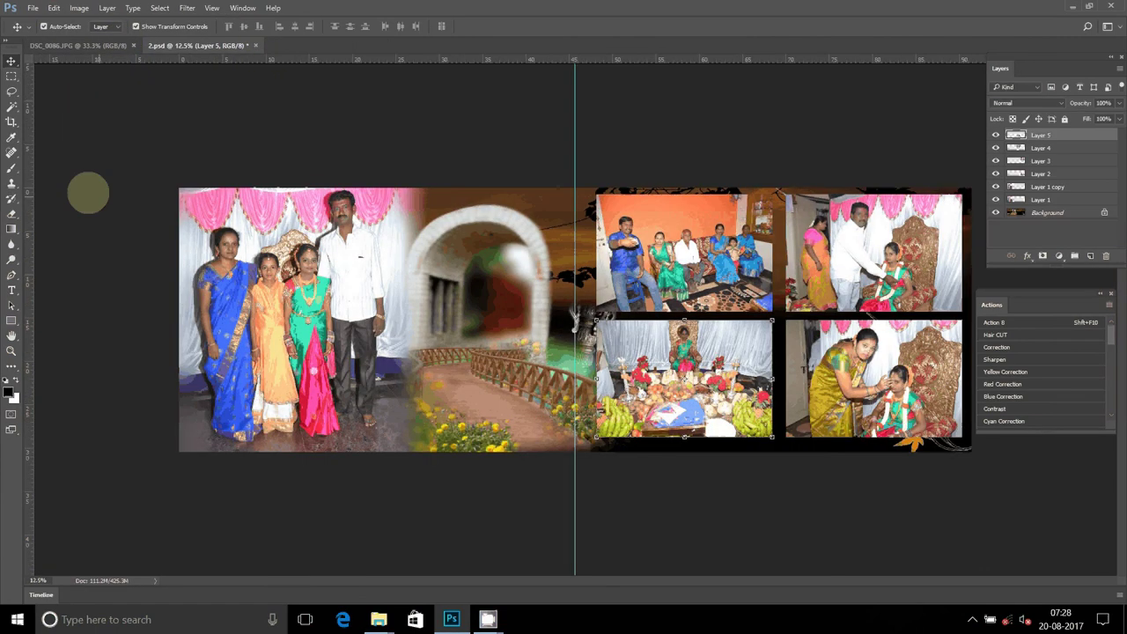
Paste the photo into 2.psd as Layer 6 at the spread's lower centre.
left_click(54, 8)
left_click(79, 134)
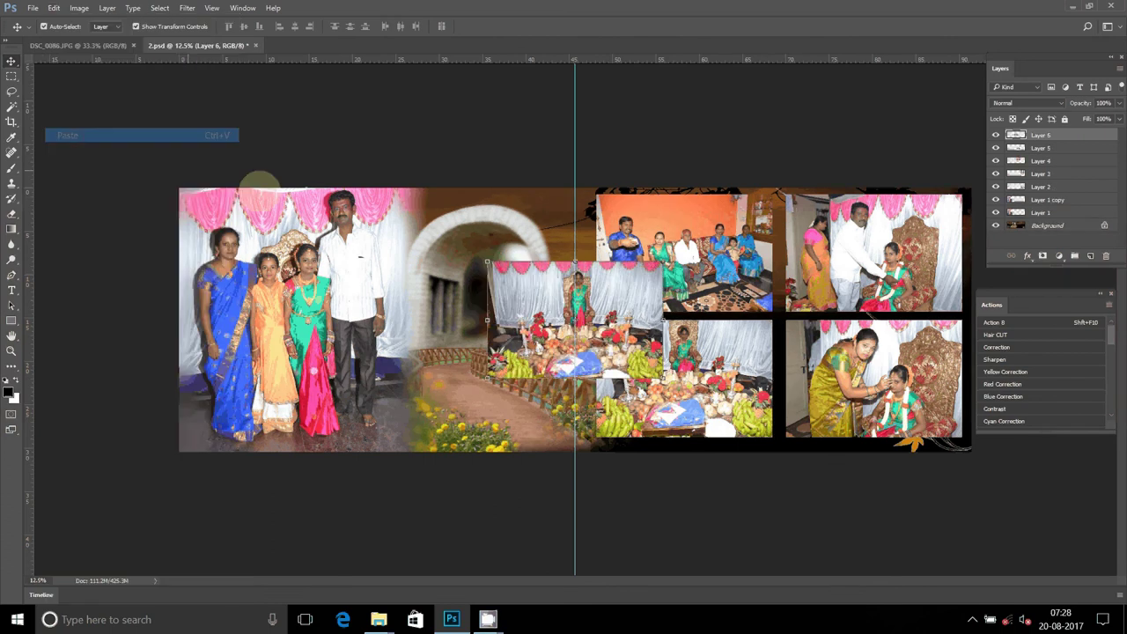
mouse_move(627, 264)
left_mouse_down()
mouse_move(506, 315)
mouse_move(573, 314)
left_mouse_up()
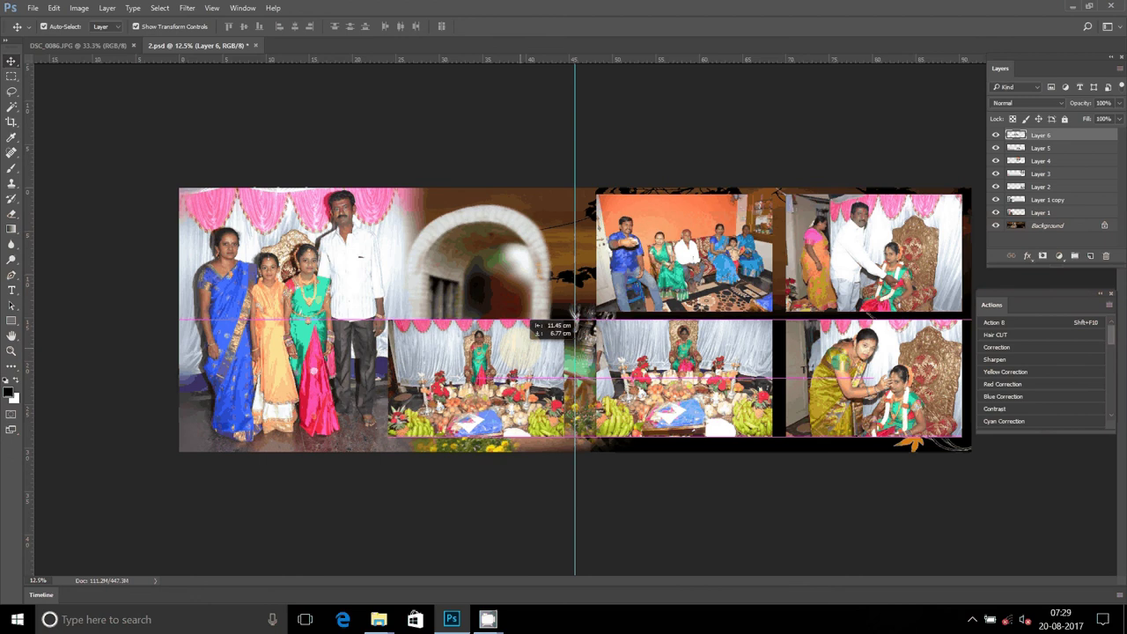
left_click(80, 45)
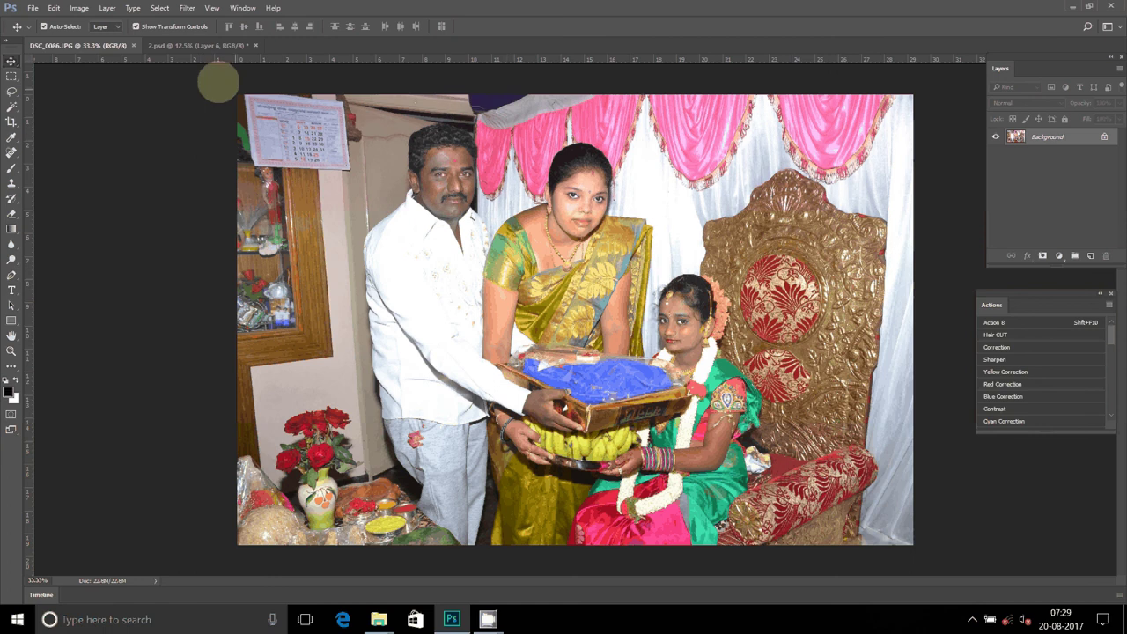
Float DSC_0086 in its own window and resize it to 8 inches wide (2400×1600 px).
left_click_drag(219, 82, 183, 118)
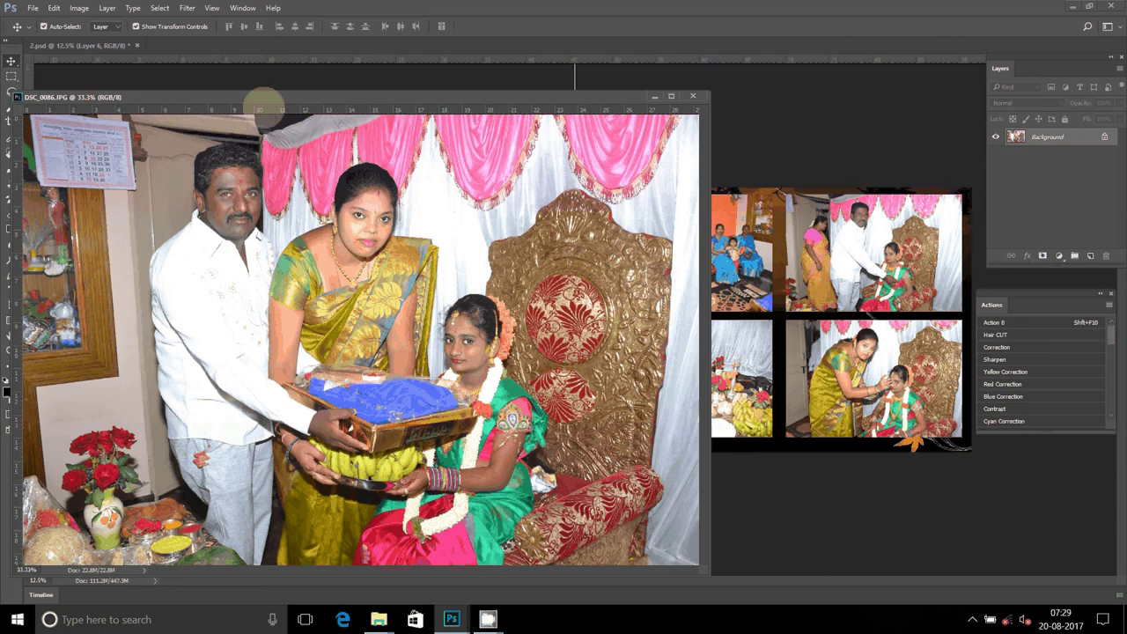
key("ctrl+alt+i")
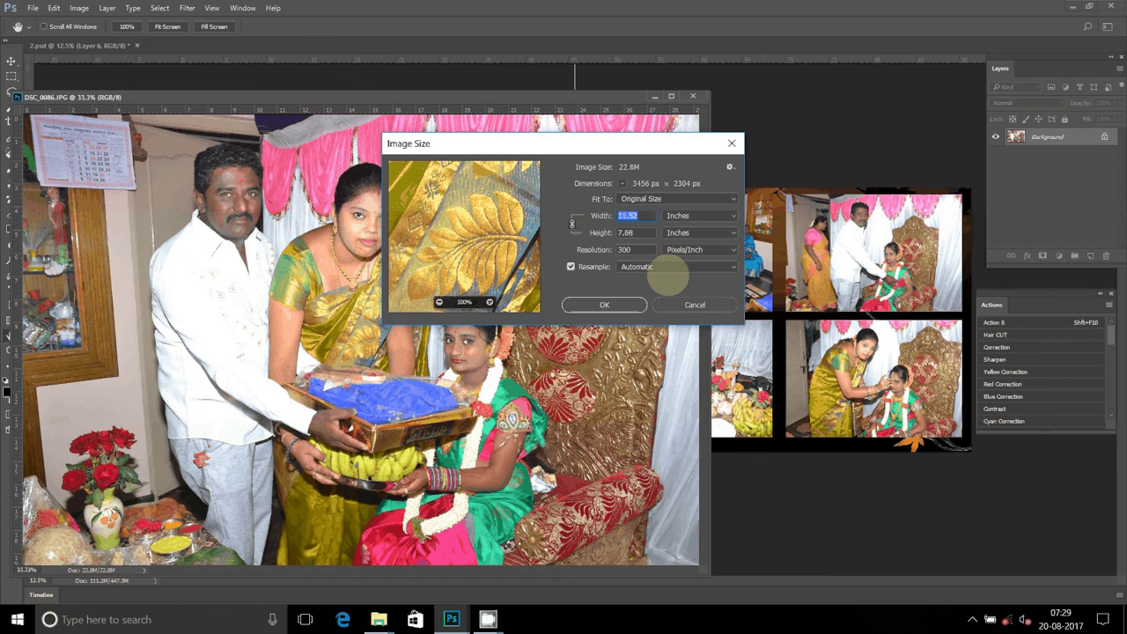
type("8")
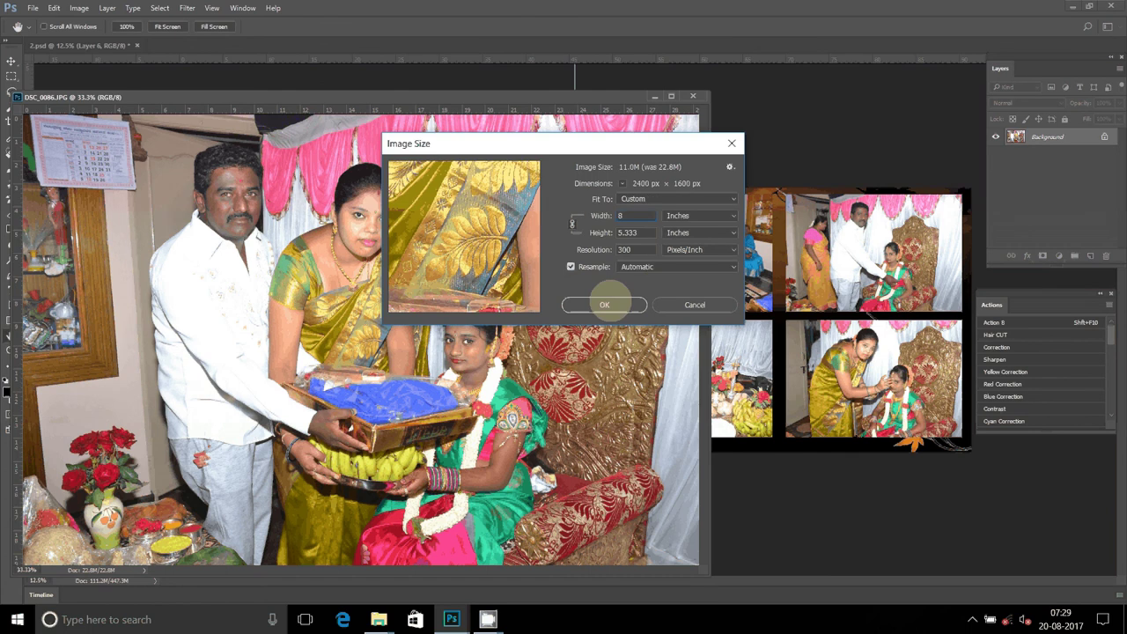
left_click(604, 304)
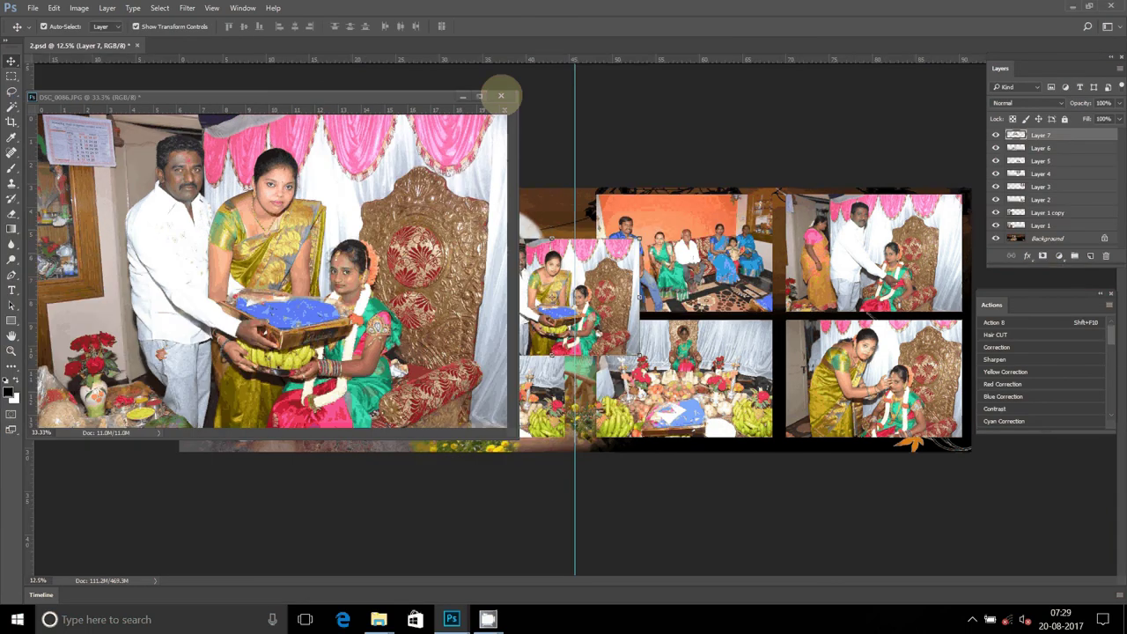
Stack both ceremony photos at the left page's centre and fit the tray photo into the right grid's lower-left slot.
left_click(501, 95)
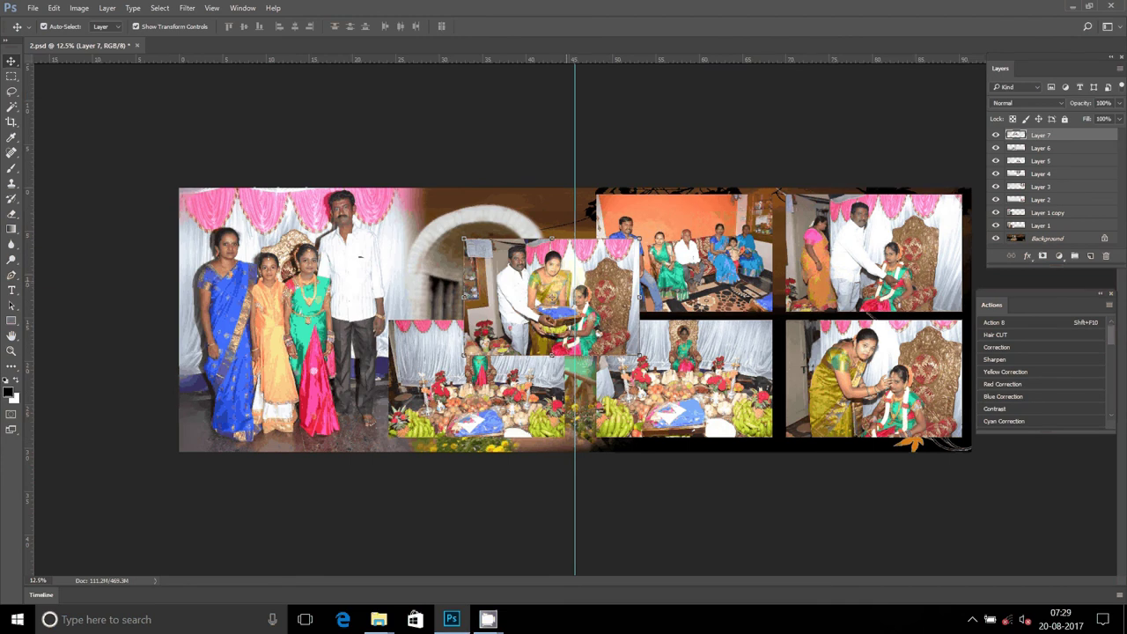
mouse_move(607, 238)
left_mouse_down()
mouse_move(794, 236)
mouse_move(814, 280)
left_mouse_up()
mouse_move(492, 345)
left_mouse_down()
mouse_move(497, 228)
mouse_move(488, 228)
left_mouse_up()
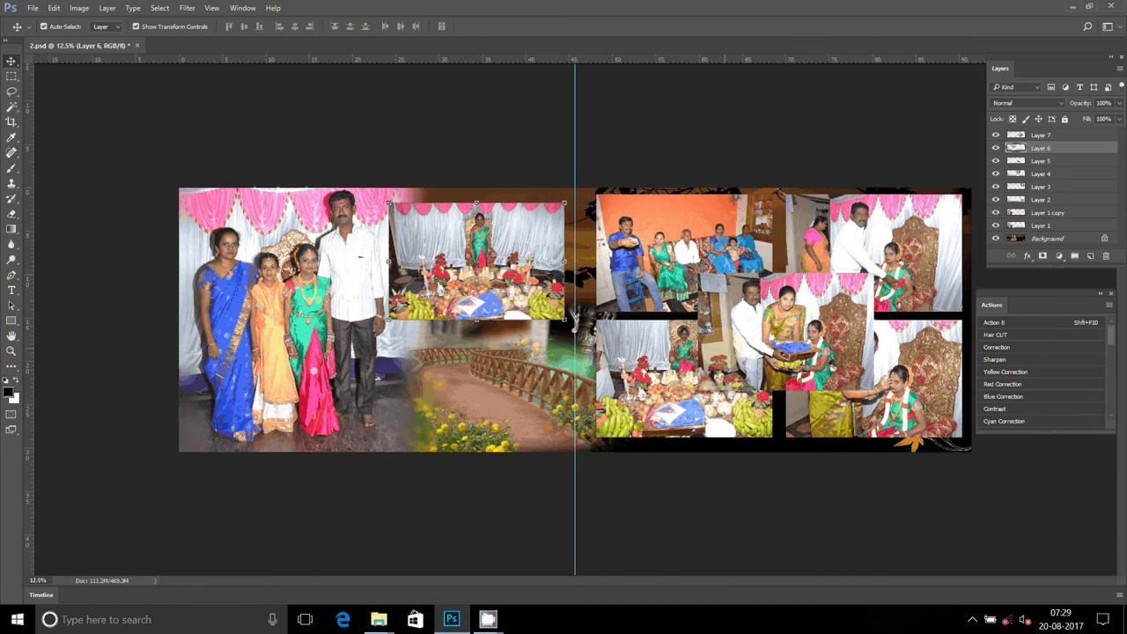
left_click_drag(677, 332, 470, 341)
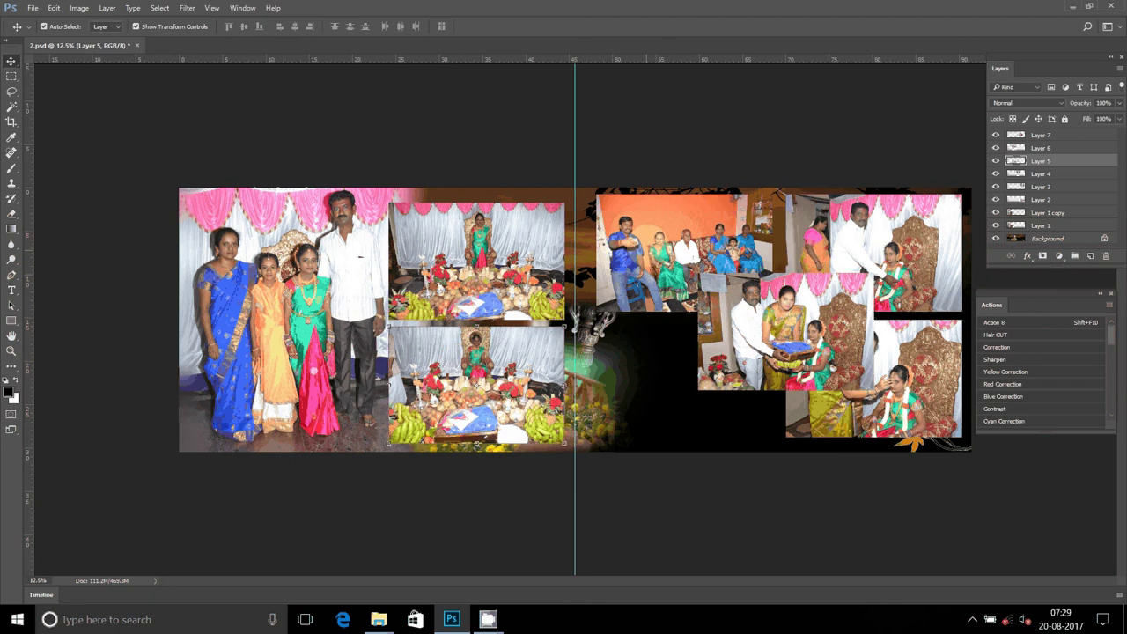
left_click(685, 253)
left_click_drag(861, 295, 756, 338)
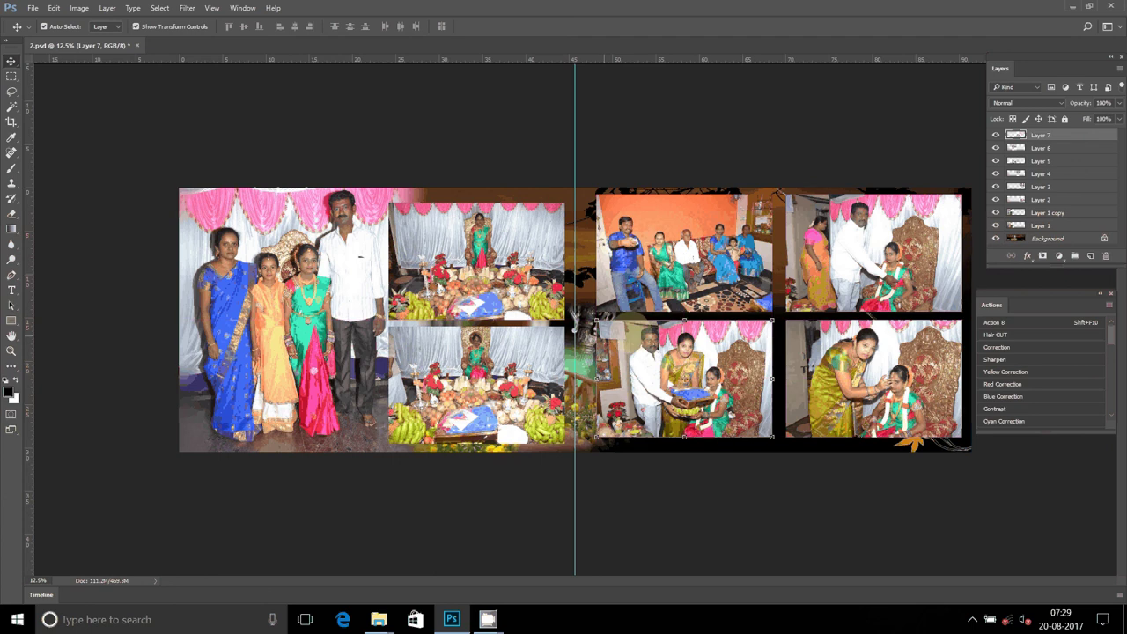
key("alt+bracketleft")
left_click(1027, 255)
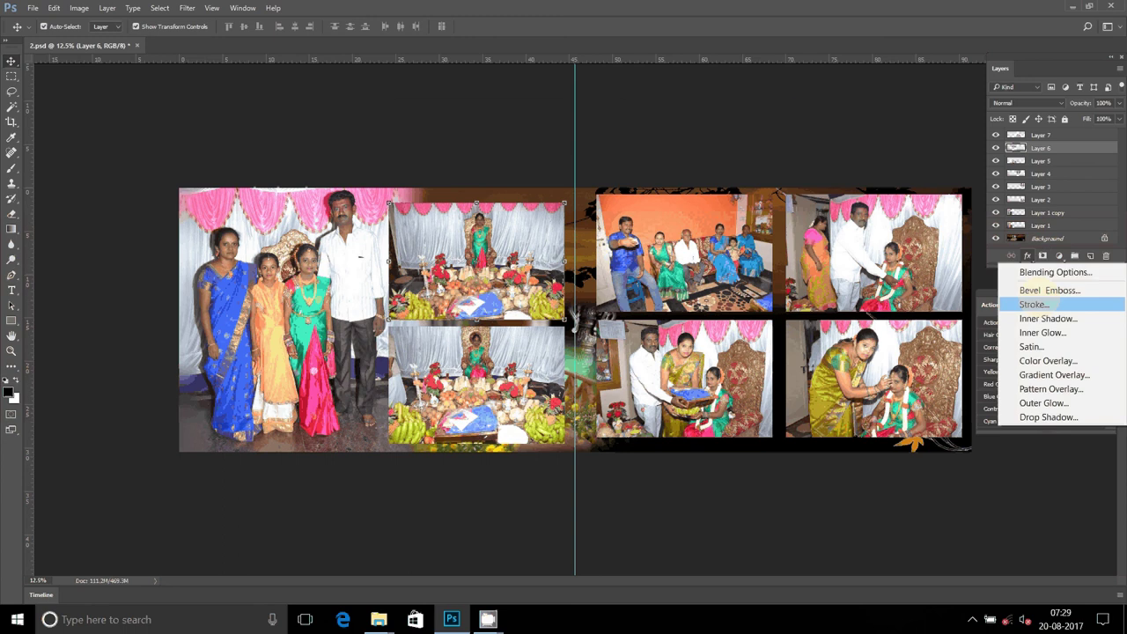
Give Layer 6 a 12 px inside stroke filled with the Brass gold gradient.
left_click(1037, 304)
left_click(553, 221)
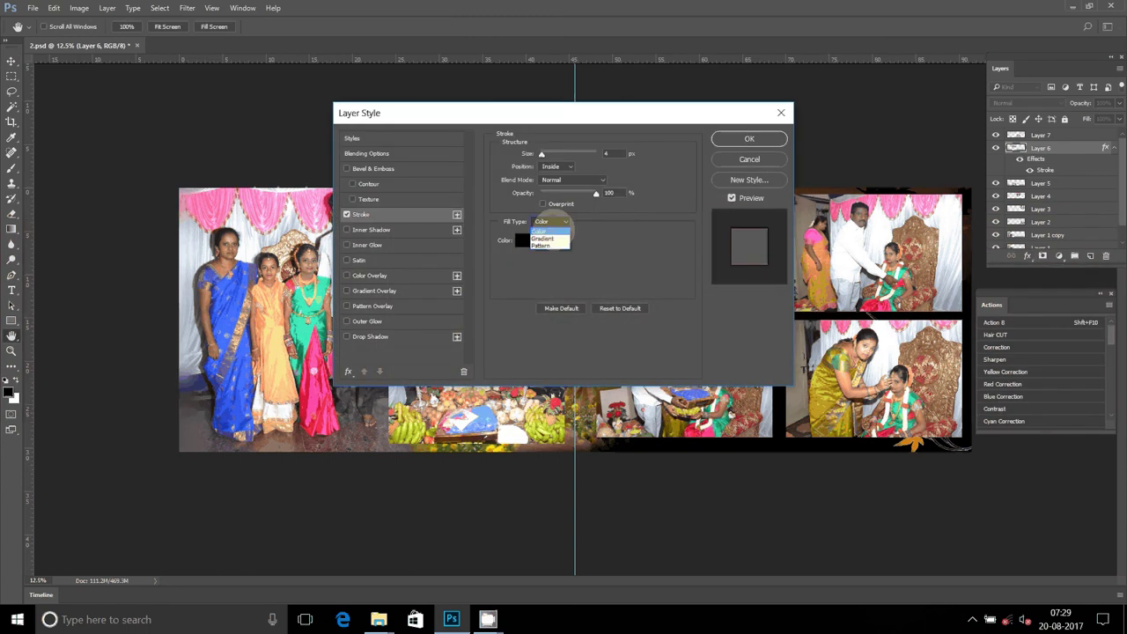
left_click(550, 239)
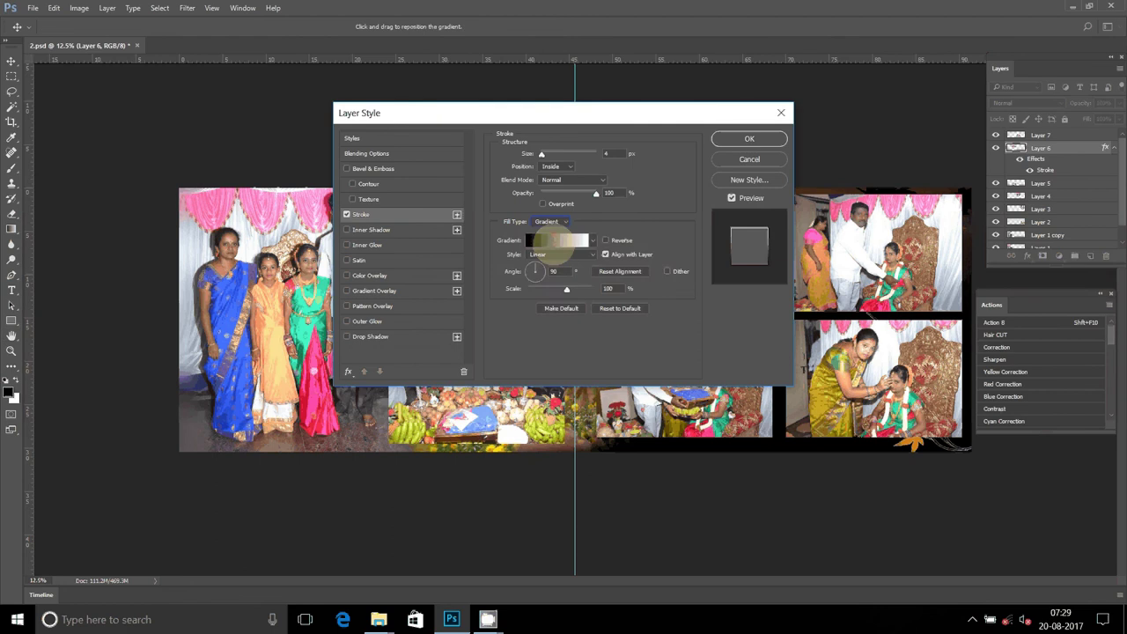
left_click(455, 154)
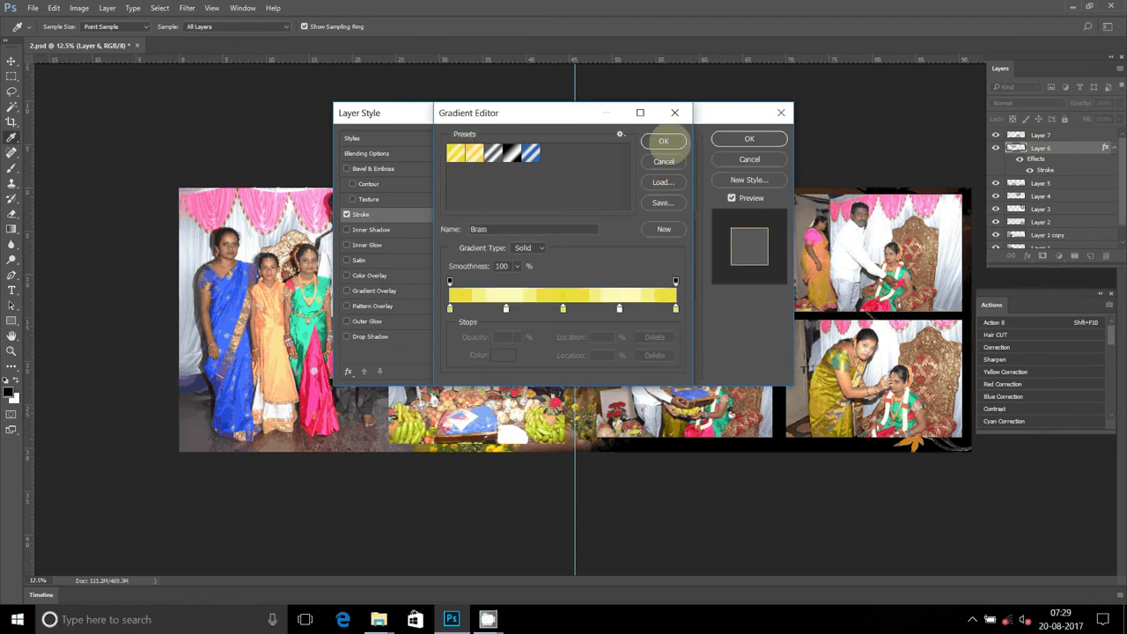
left_click(663, 141)
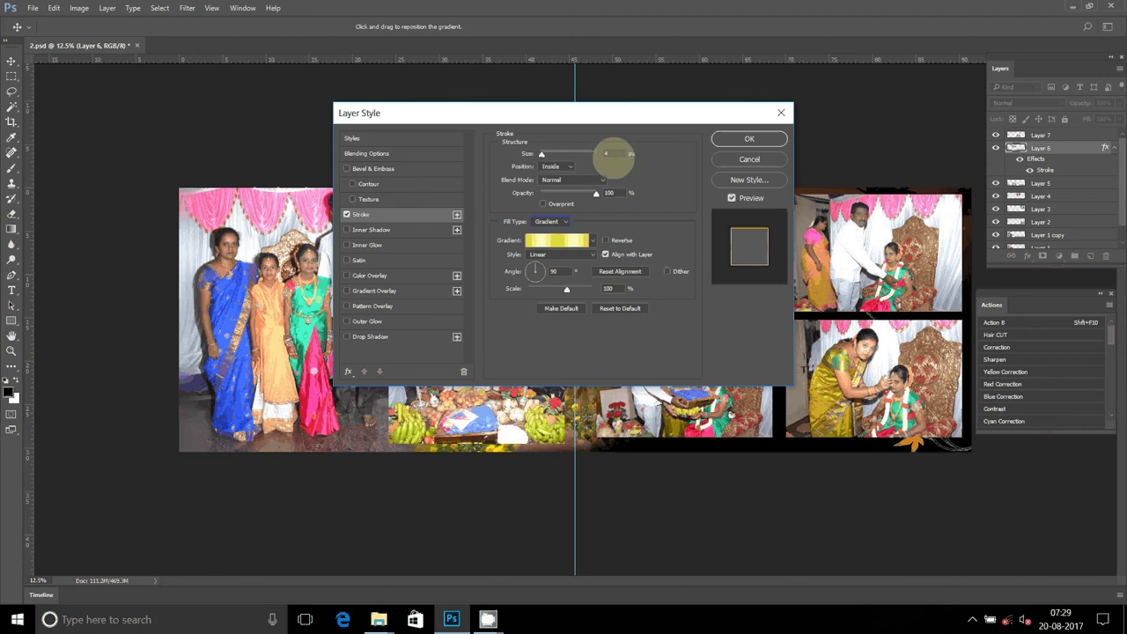
type("1")
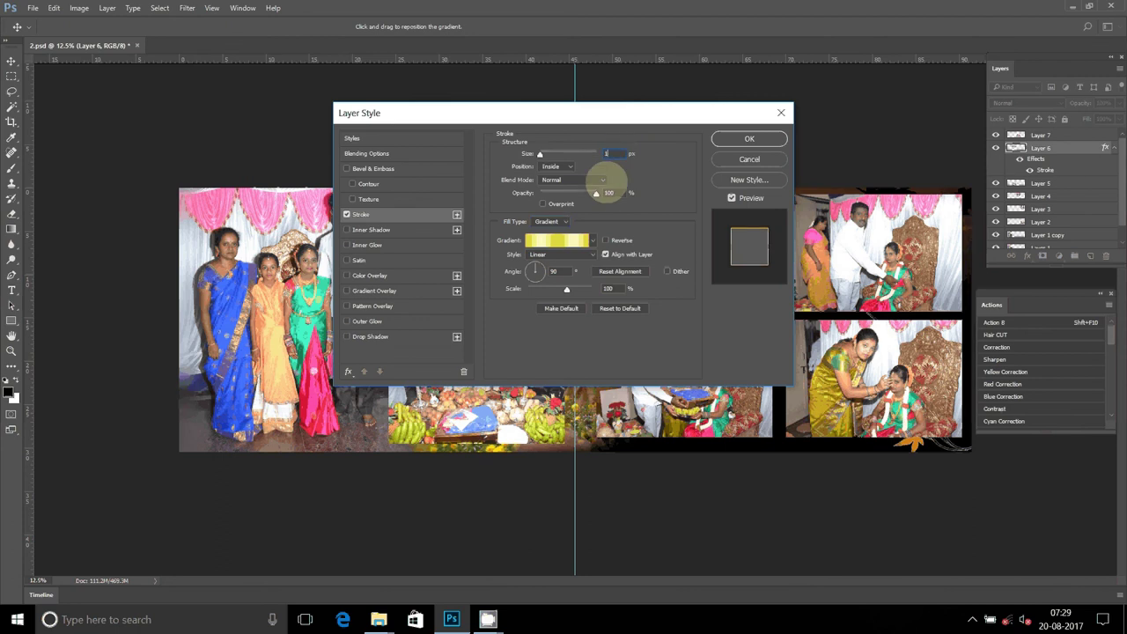
type("2")
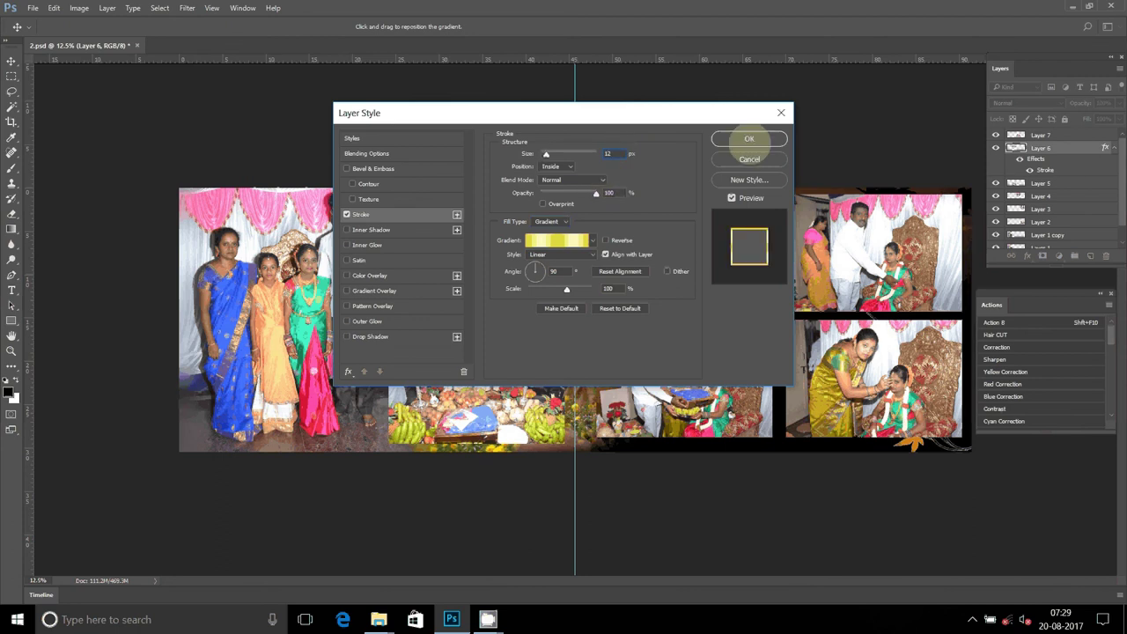
left_click(749, 138)
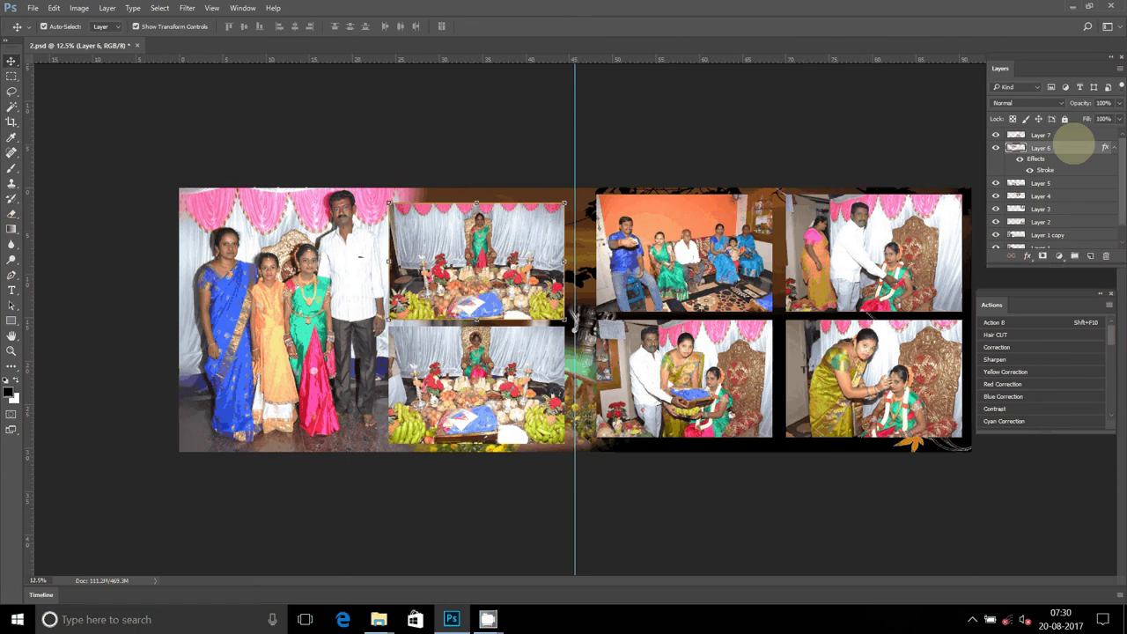
Copy the upper-middle photo's stroke style onto the lower-middle and right page's top-left photos.
right_click(1073, 145)
left_click(938, 413)
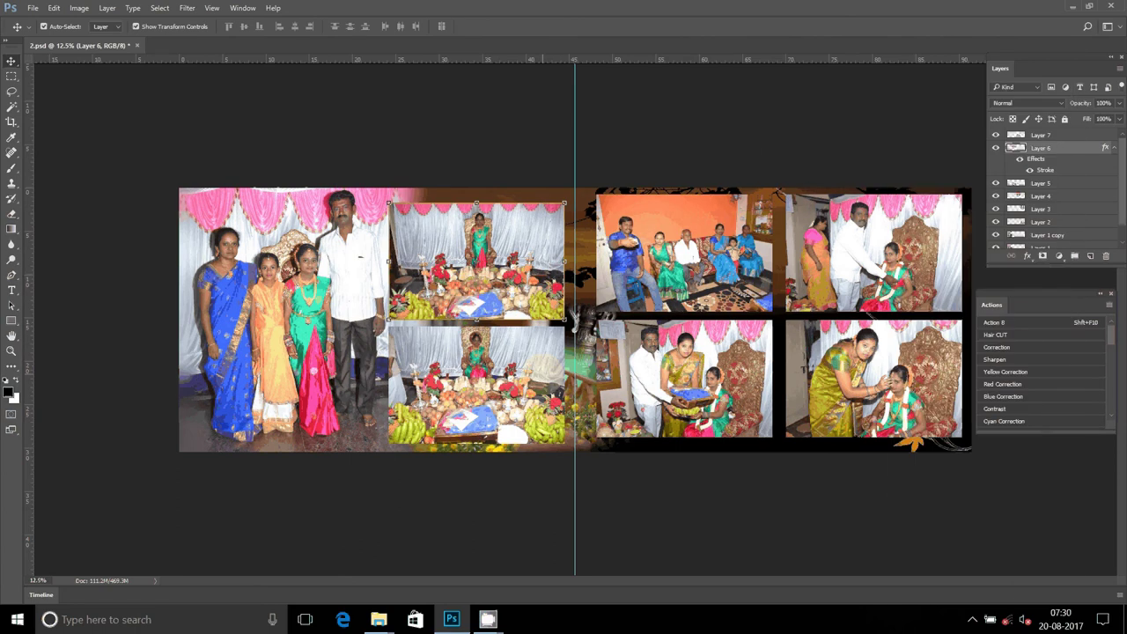
left_click(1052, 182)
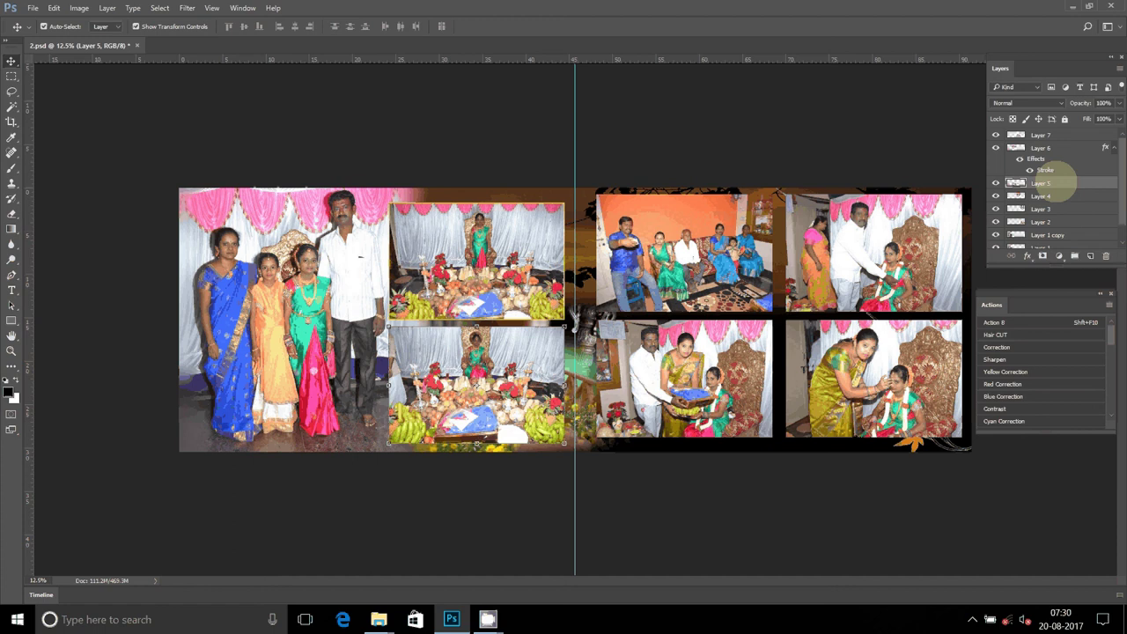
right_click(1053, 182)
left_click(920, 412)
left_click(1048, 218)
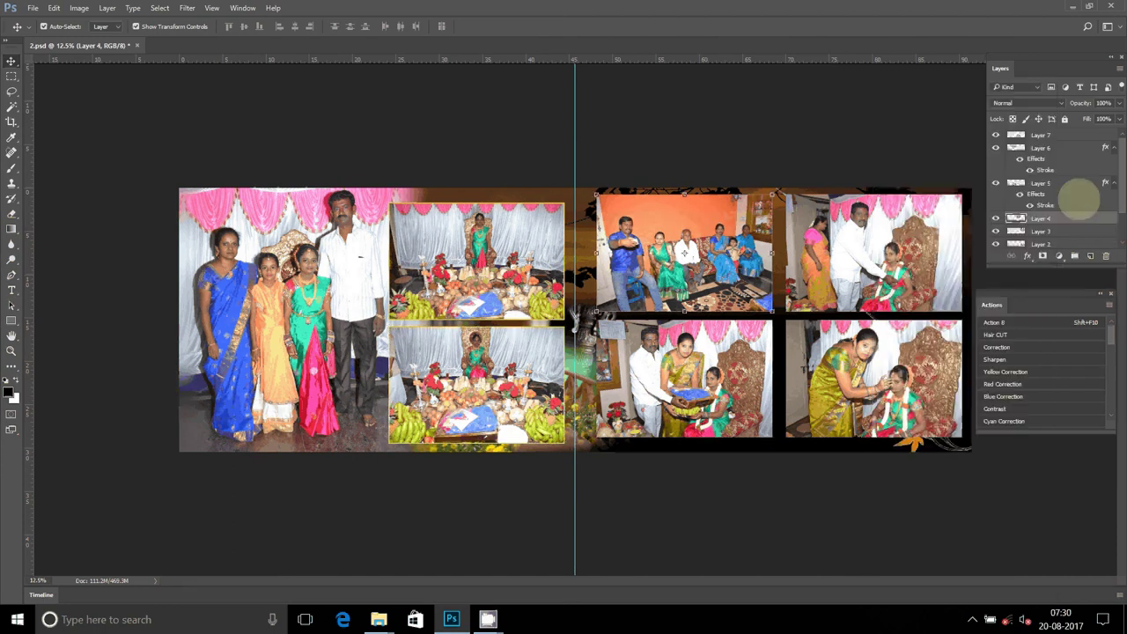
right_click(1079, 215)
left_click(944, 413)
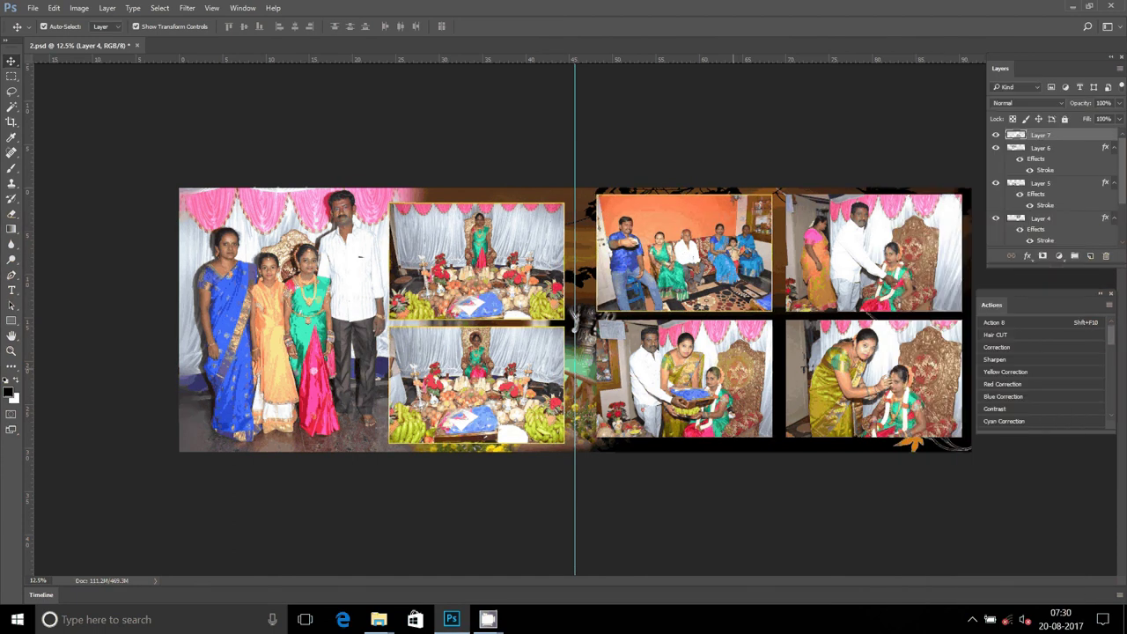
Paste the gold stroke onto Layer 7 and the right page's top-right and bottom-right photos.
left_click(1088, 134)
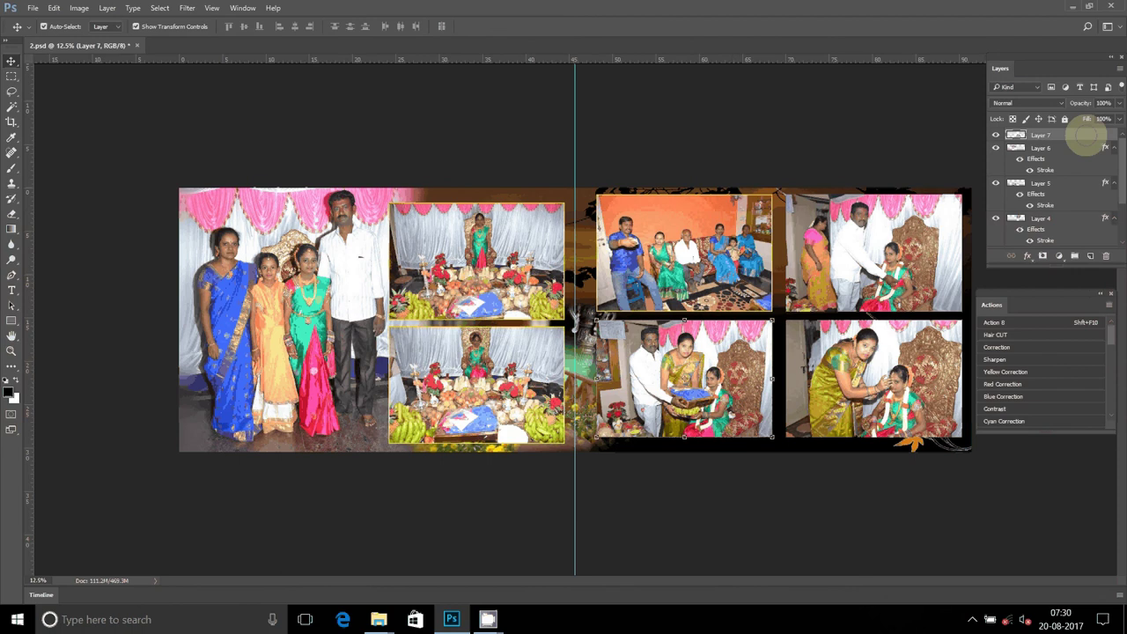
right_click(1088, 134)
left_click(949, 412)
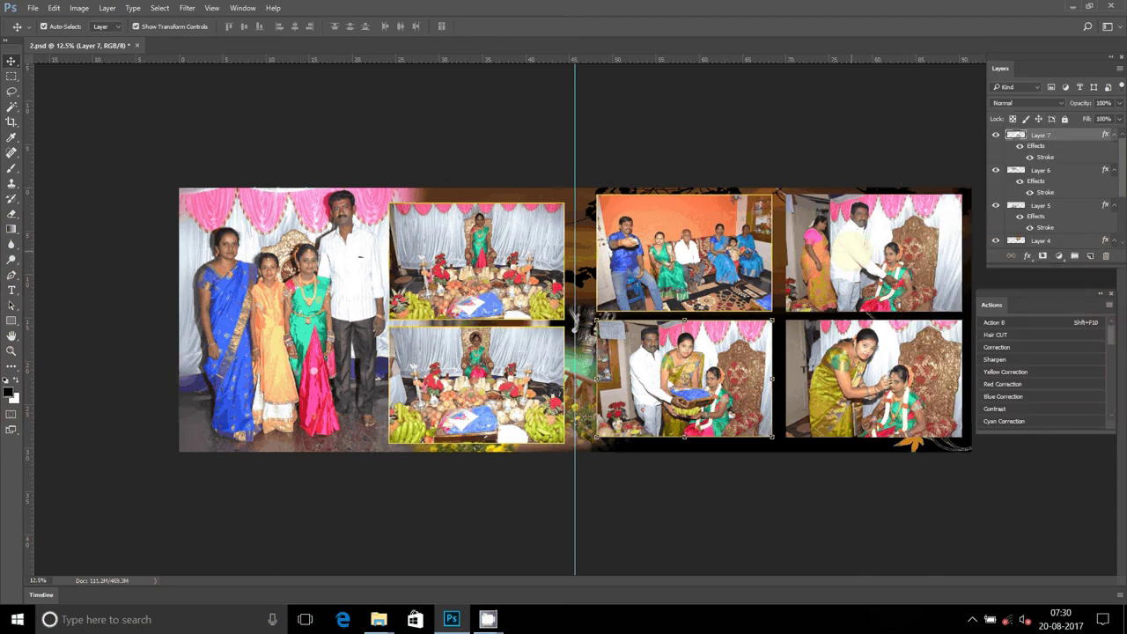
scroll(1057, 203, "down", 1)
left_click(1089, 234)
right_click(1089, 236)
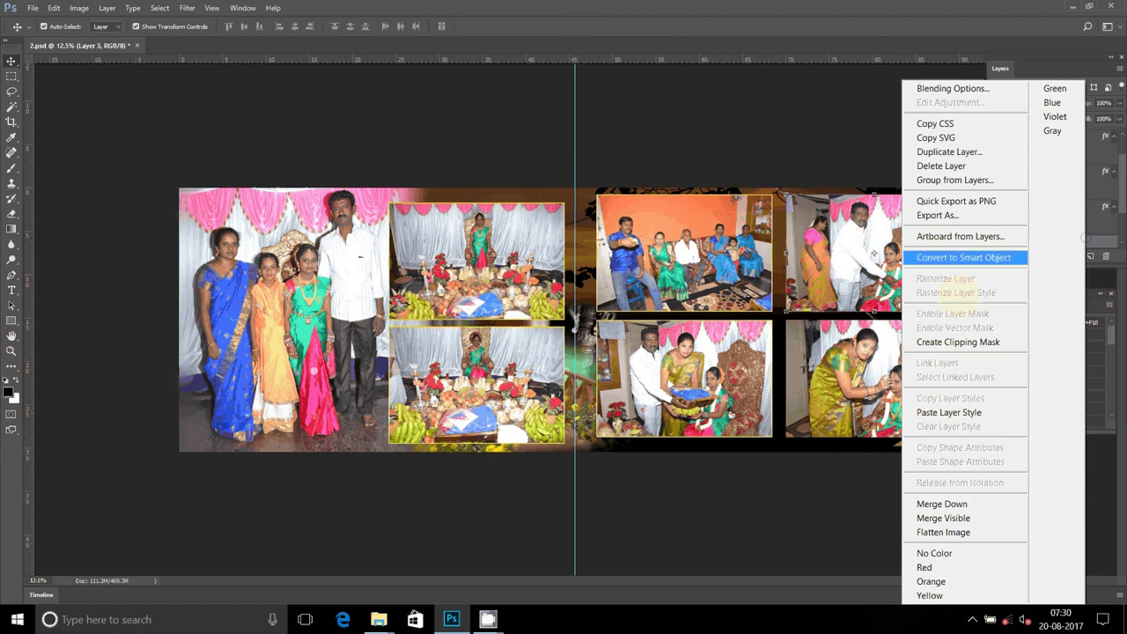
left_click(948, 412)
scroll(1092, 229, "down", 1)
left_click(1092, 242)
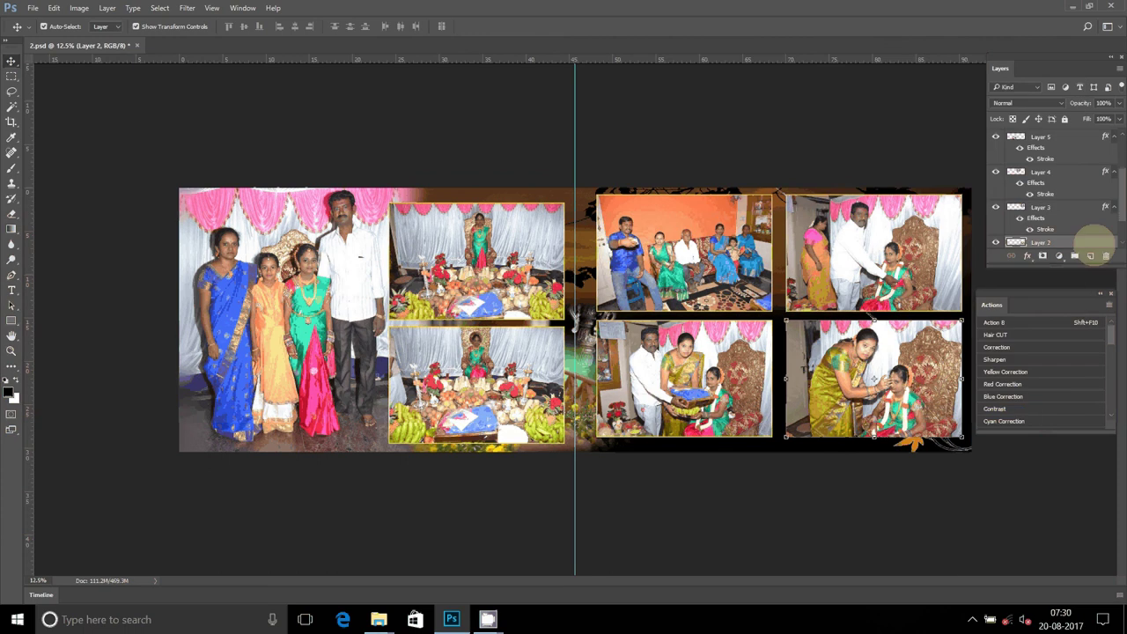
right_click(1092, 243)
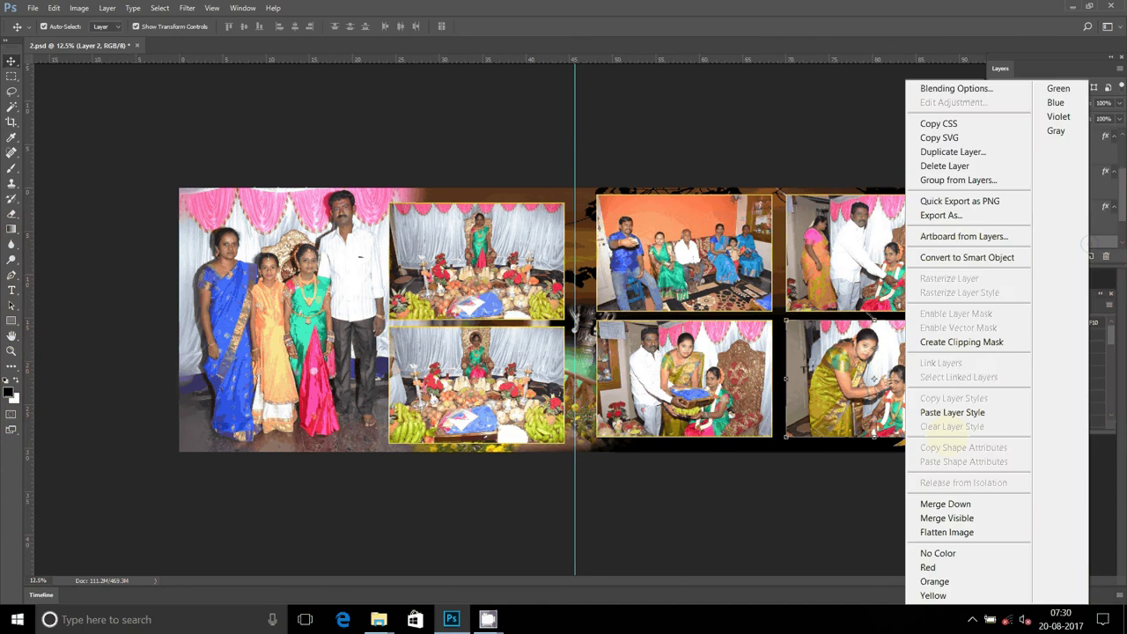
left_click(952, 412)
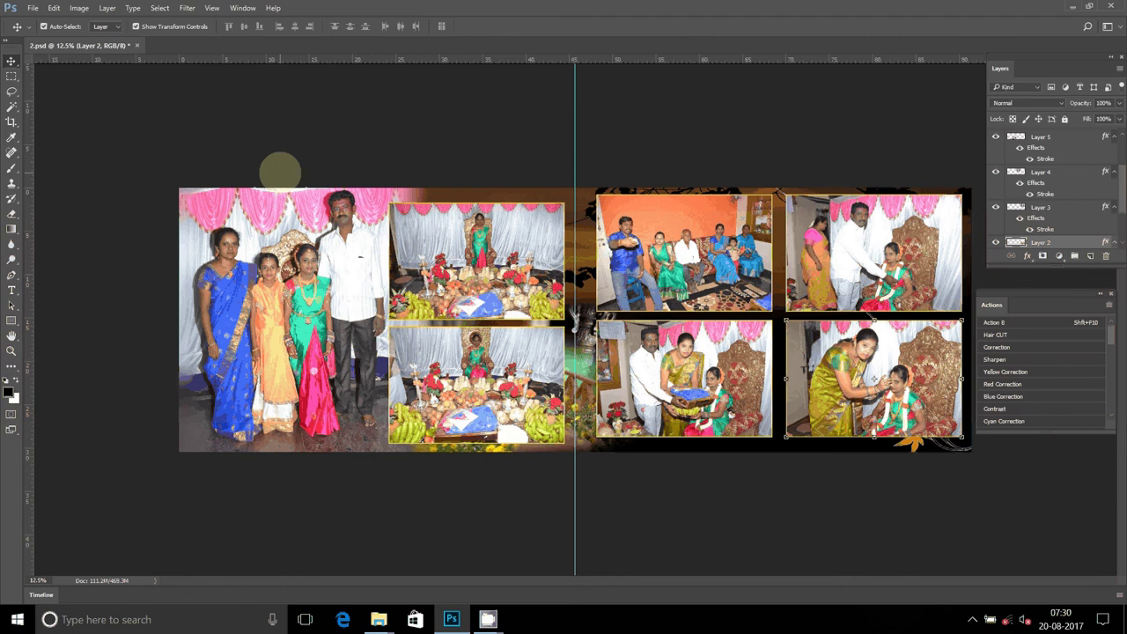
Raise both middle photos slightly, nudge the left photo left, and merge all visible layers.
left_click(504, 236)
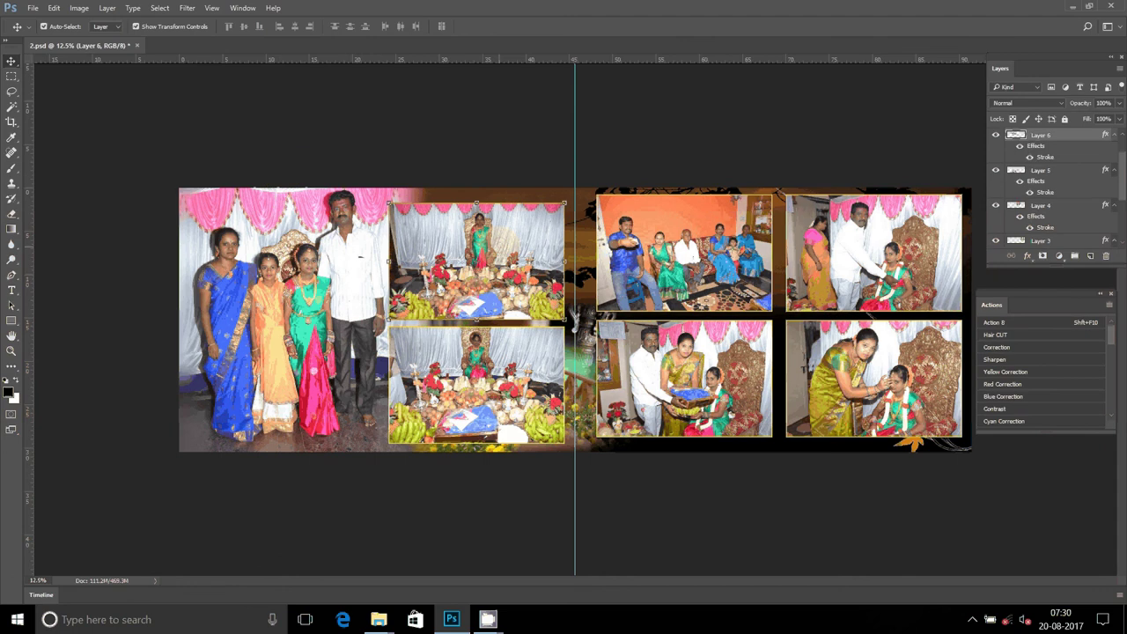
left_click_drag(504, 236, 503, 228)
left_click_drag(504, 357, 504, 351)
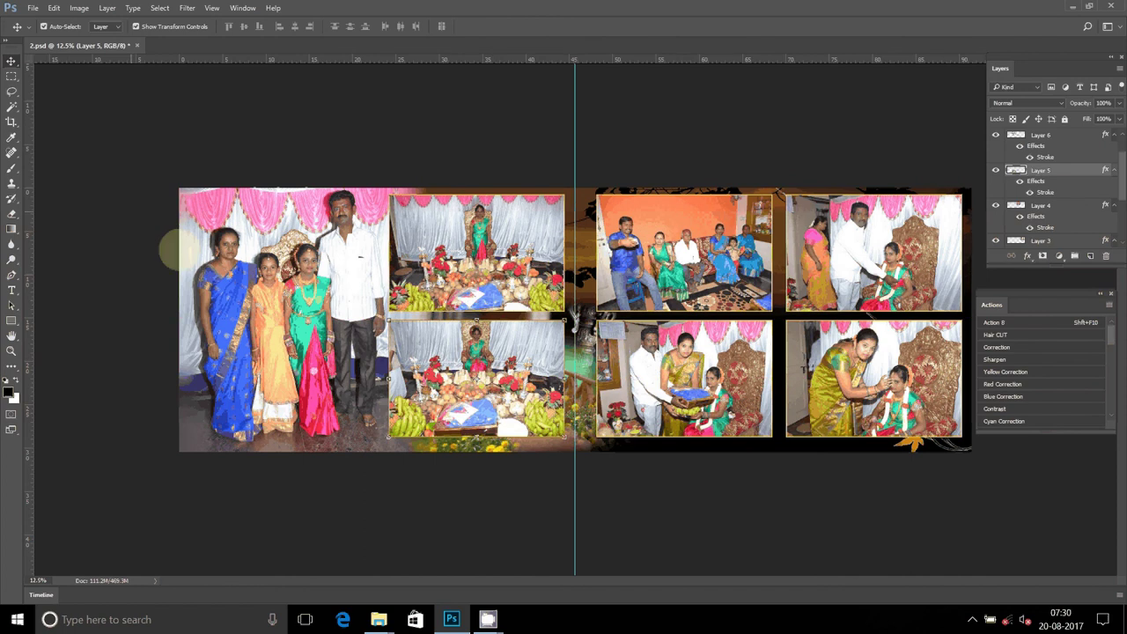
left_click(181, 251)
key("shift+Left")
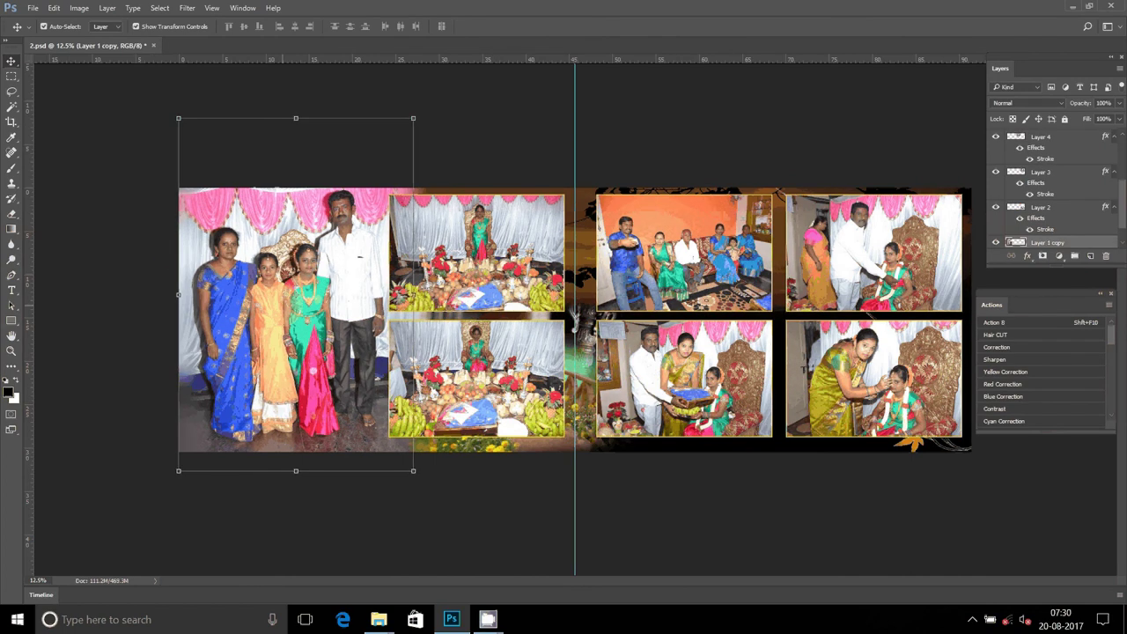
key("shift+Left")
key("shift+Left")
key("shift+Left")
key("shift+Left")
key("shift+Left")
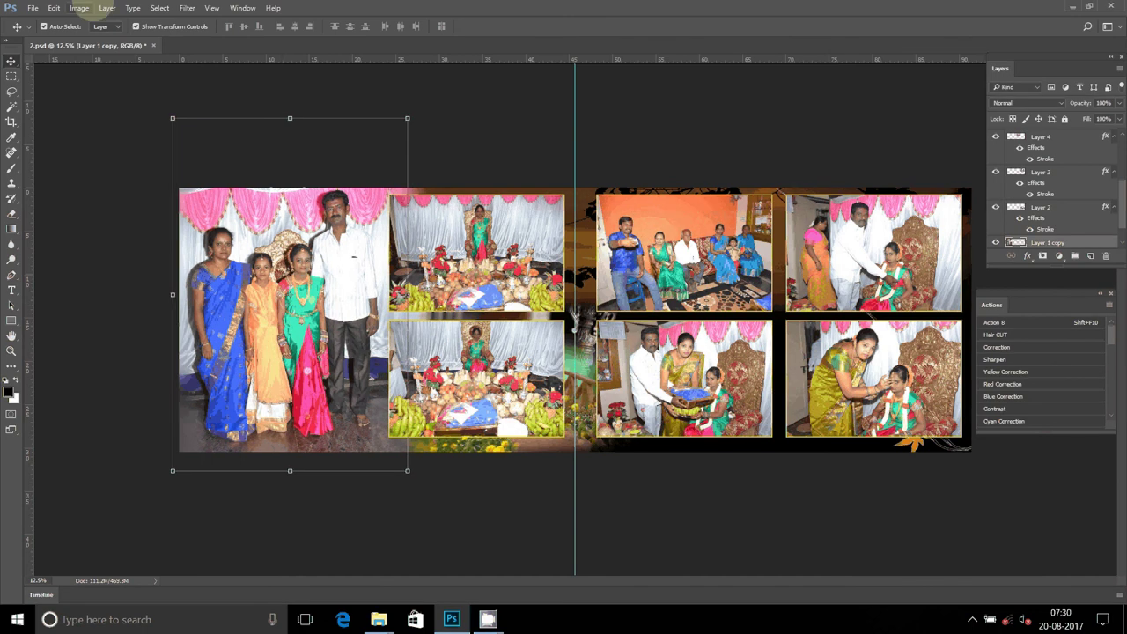
left_click(107, 8)
left_click(123, 502)
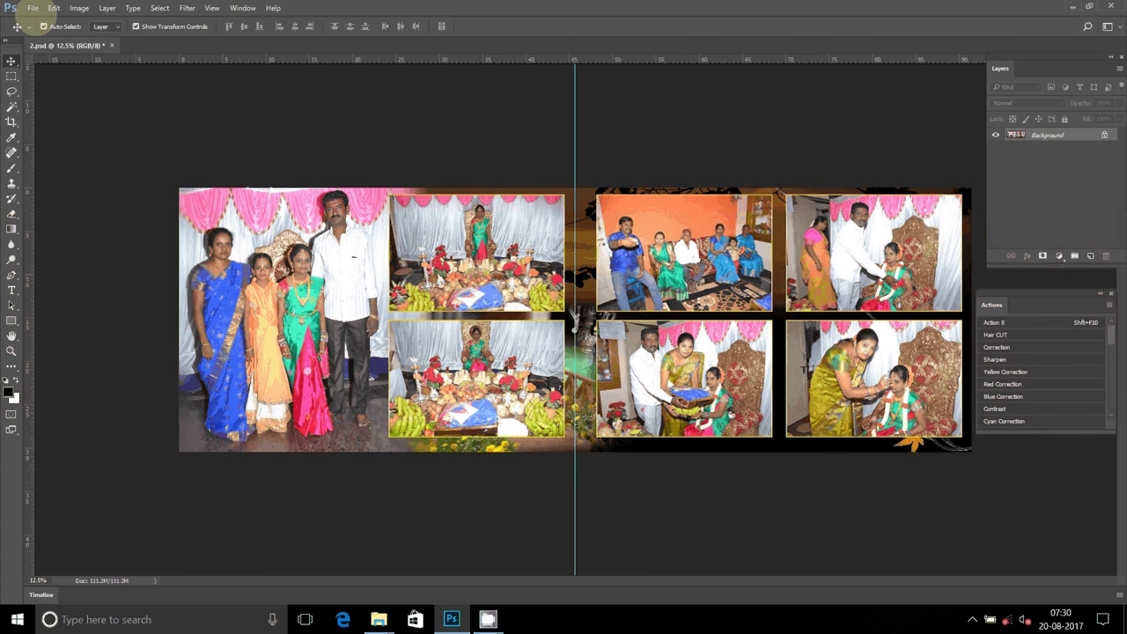
In Save As, go to DATA (D:) and rename folder 'A 2' to 'A2'.
left_click(32, 8)
left_click(56, 170)
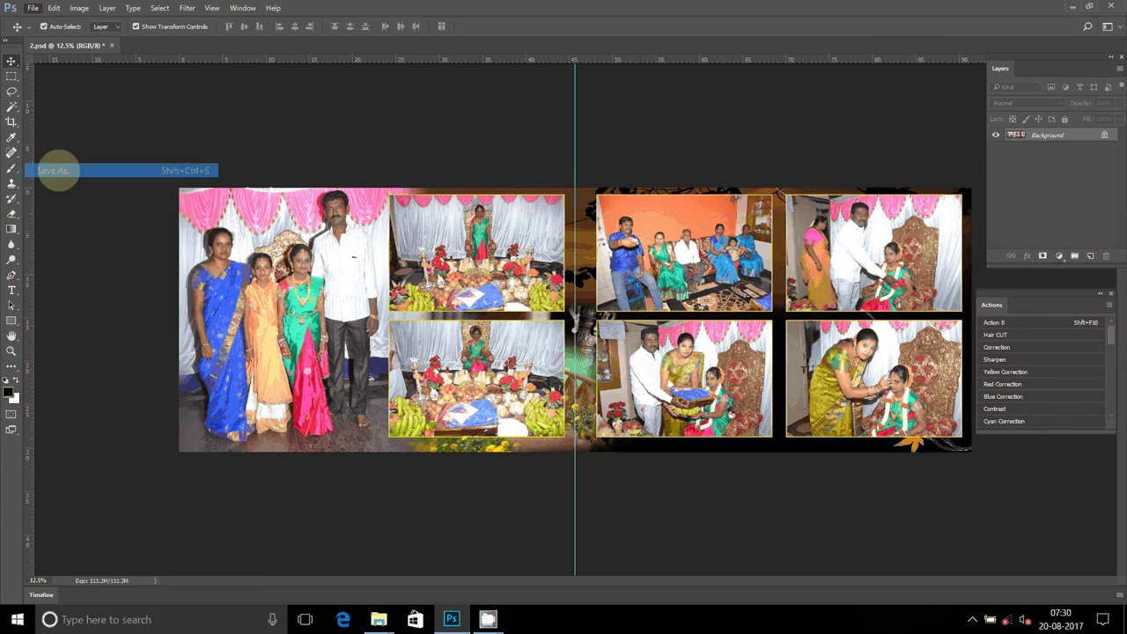
mouse_move(62, 203)
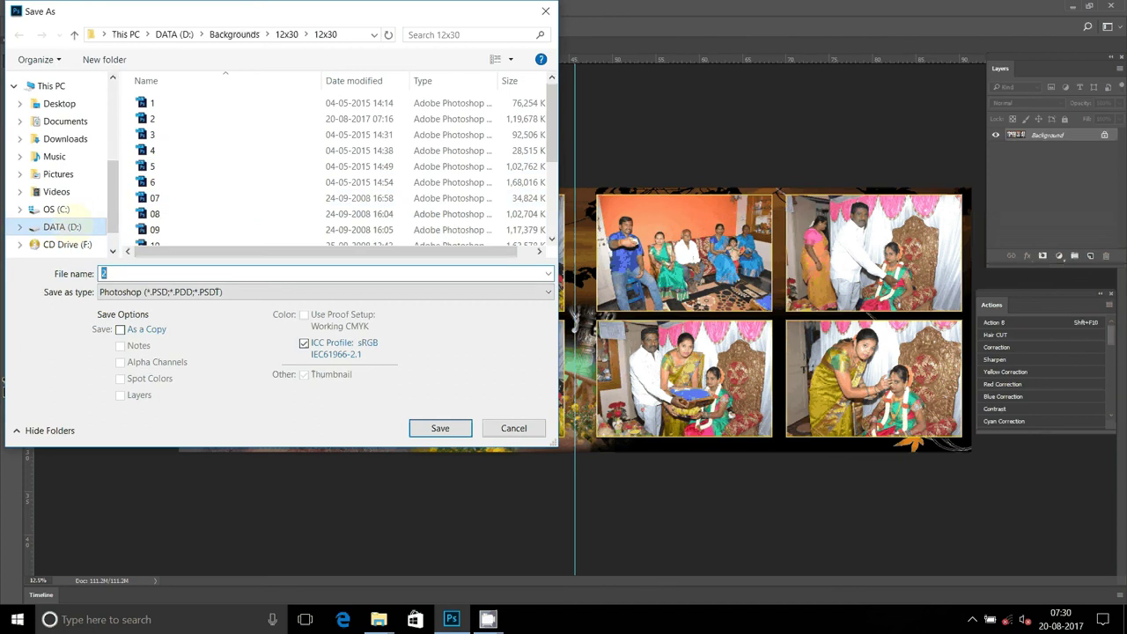
left_click(63, 227)
left_click(155, 144)
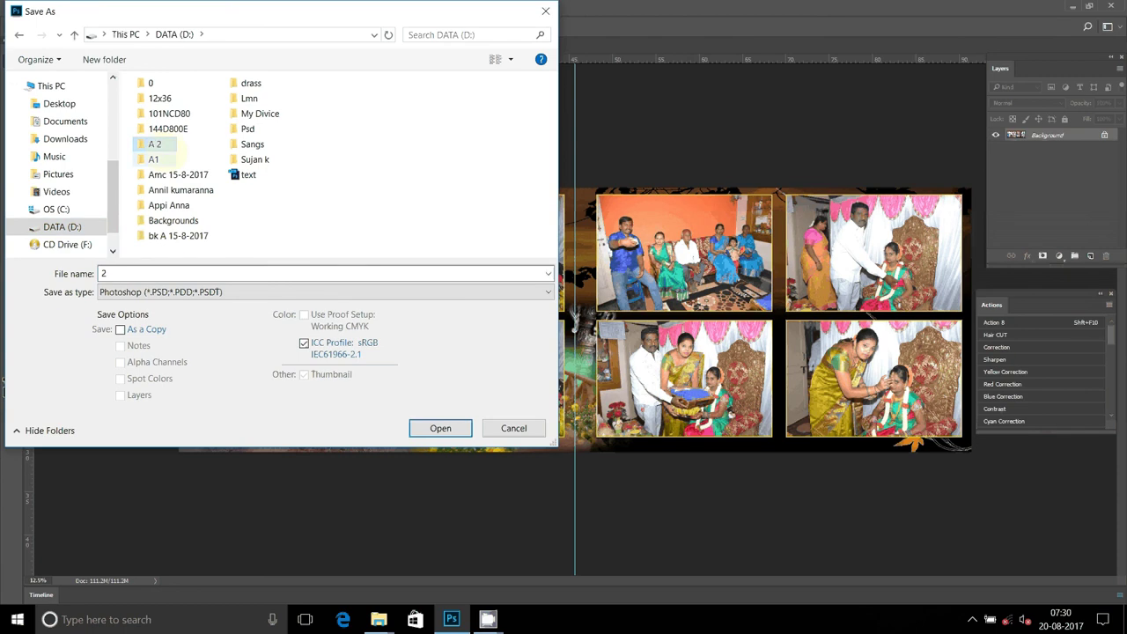
mouse_move(155, 144)
left_click(168, 144)
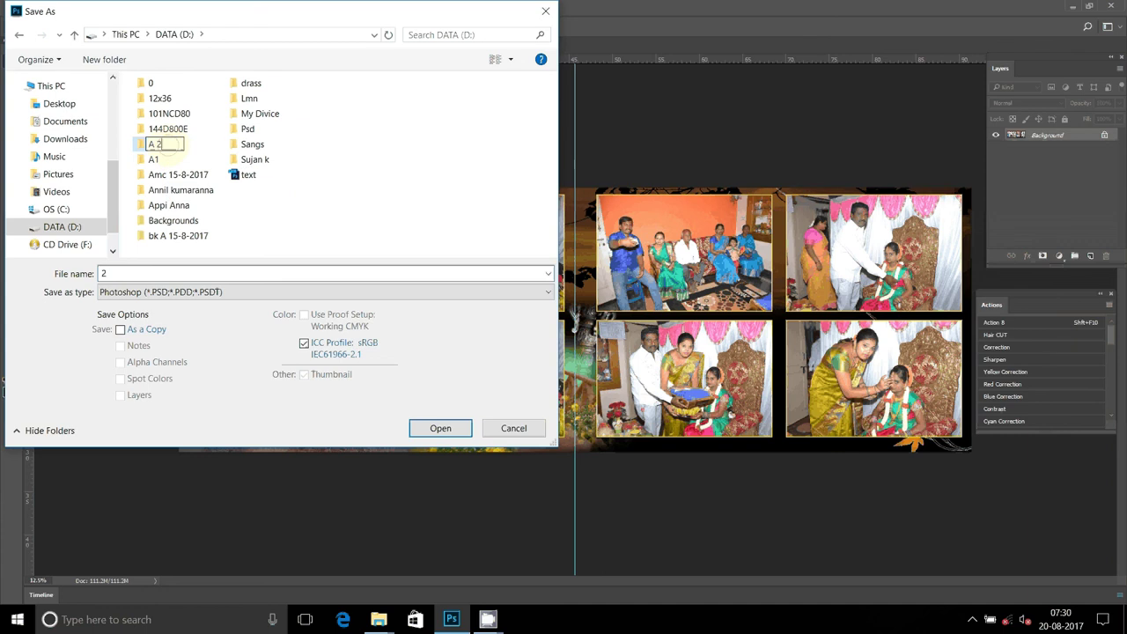
key("BackSpace")
key("BackSpace")
type("2")
key("Return")
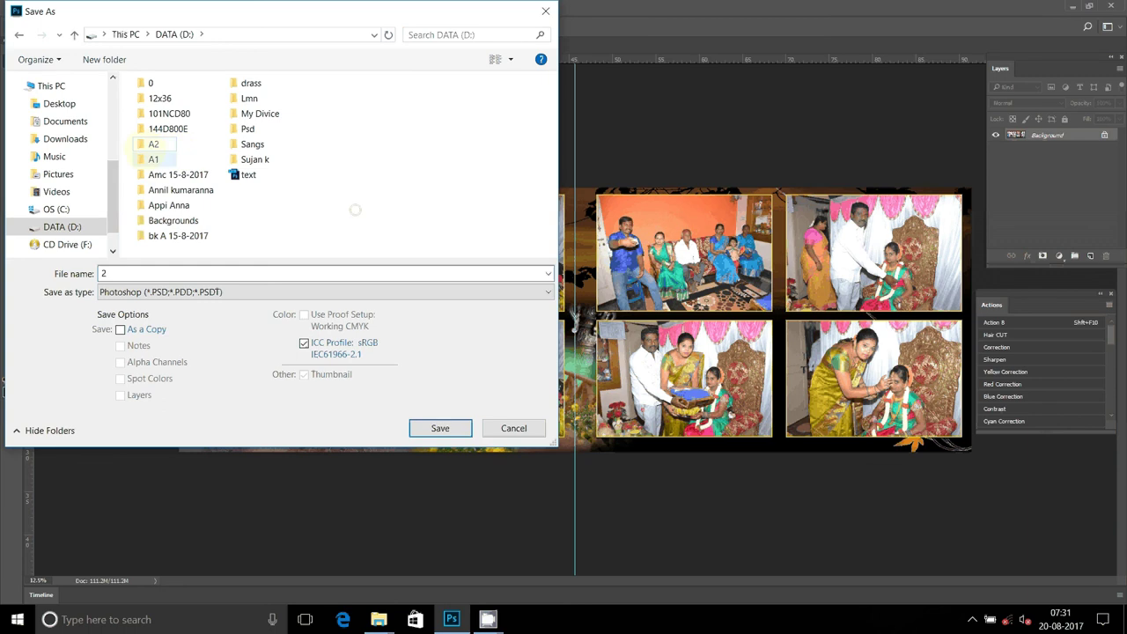
Save the spread into folder A2 as a JPEG named 02.
left_click(414, 428)
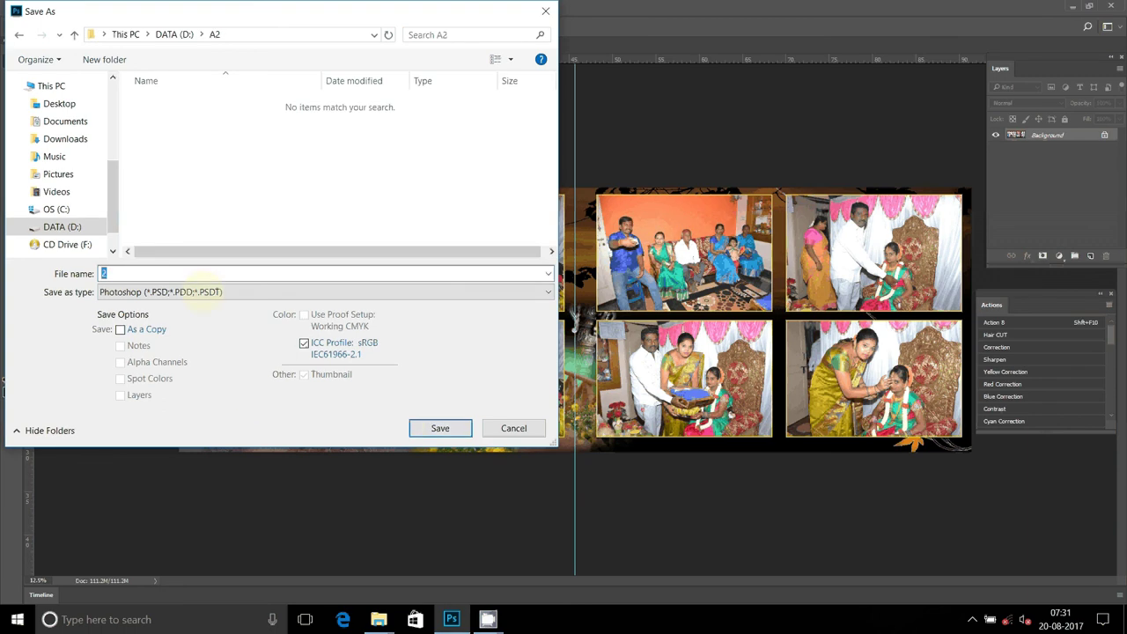
left_click(201, 293)
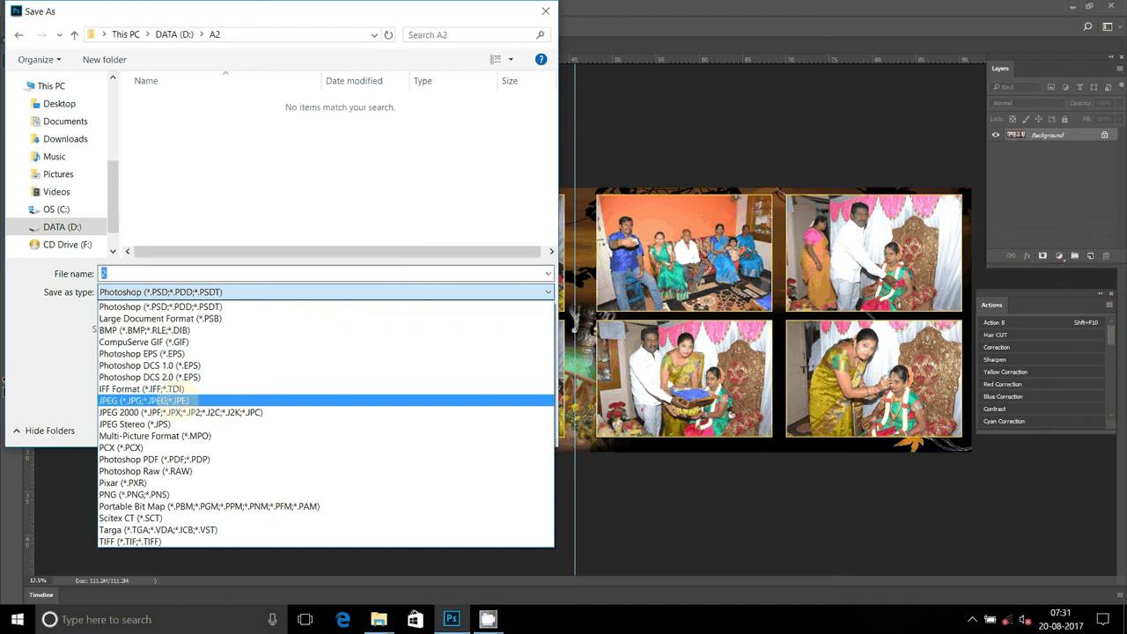
left_click(176, 401)
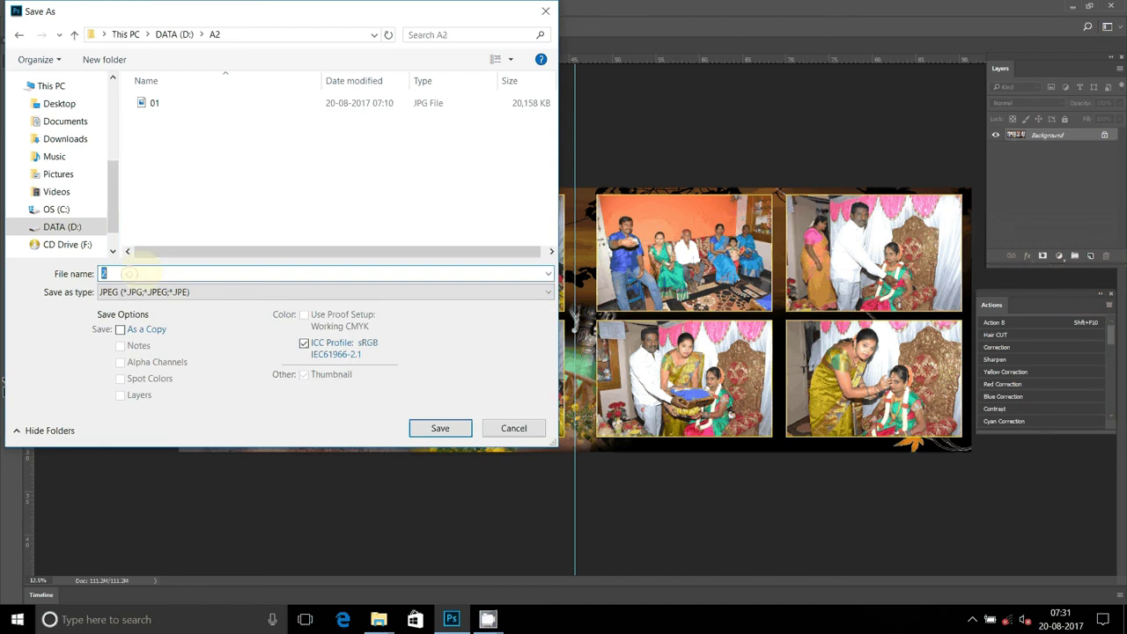
double_click(131, 273)
type("02")
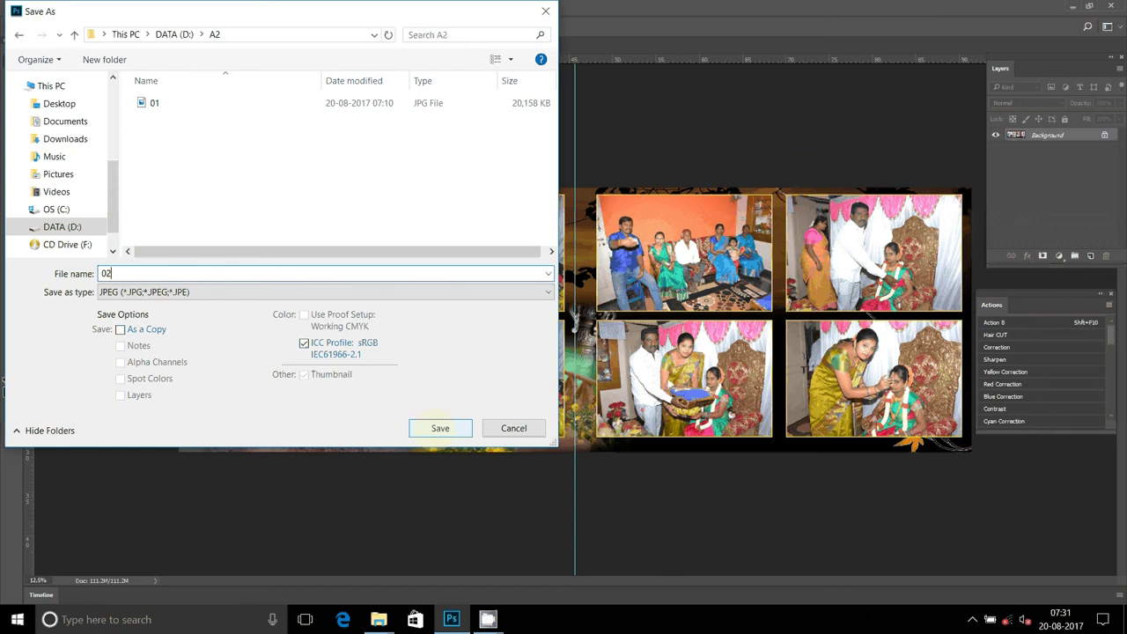
left_click(440, 427)
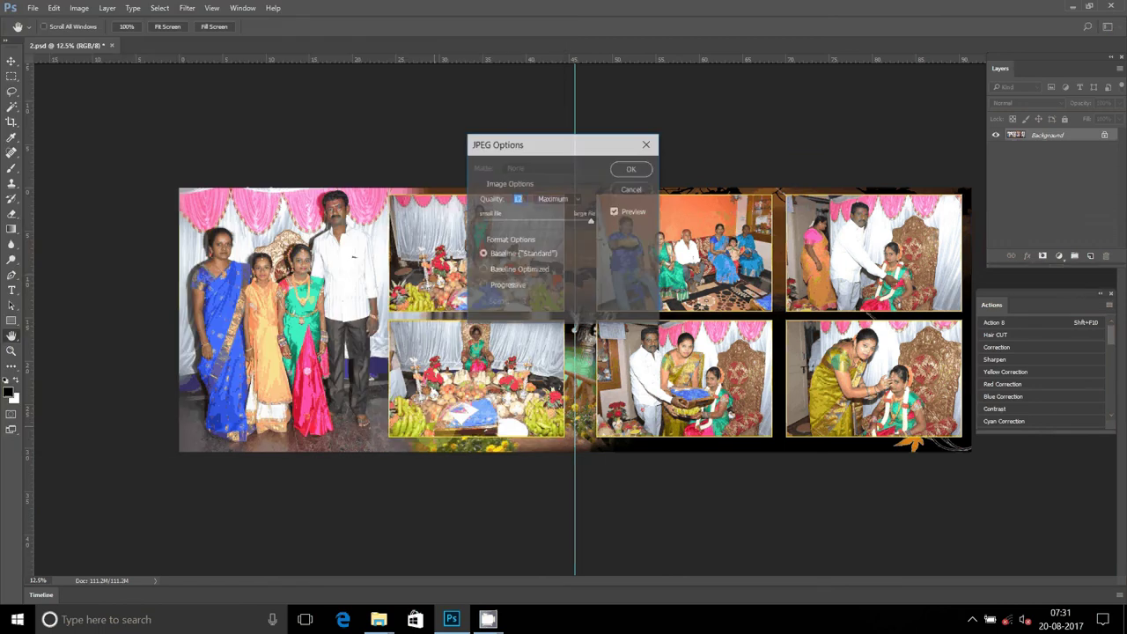
Accept JPEG quality 12 Maximum, then check folder A2 in the Open dialog and cancel.
left_click(629, 169)
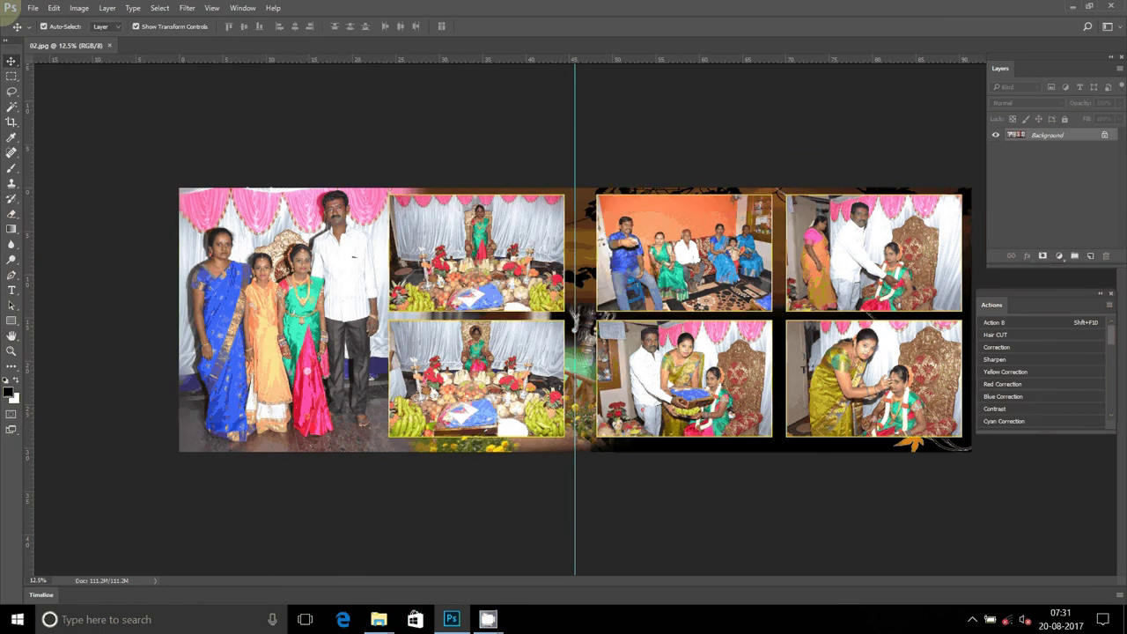
left_click(32, 7)
left_click(48, 37)
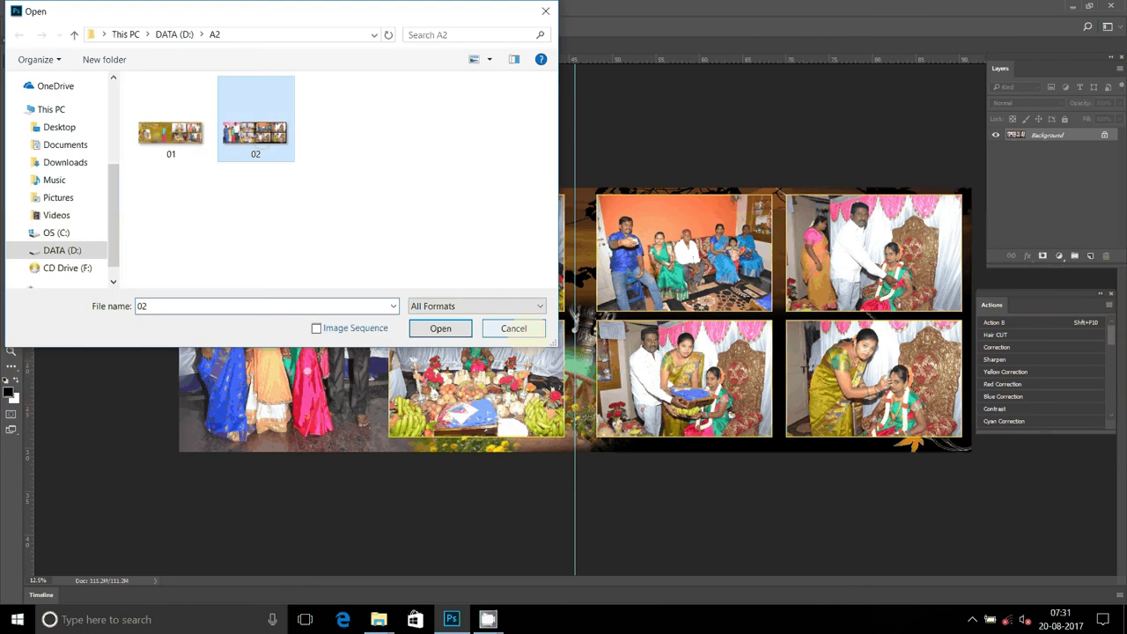
left_click(526, 333)
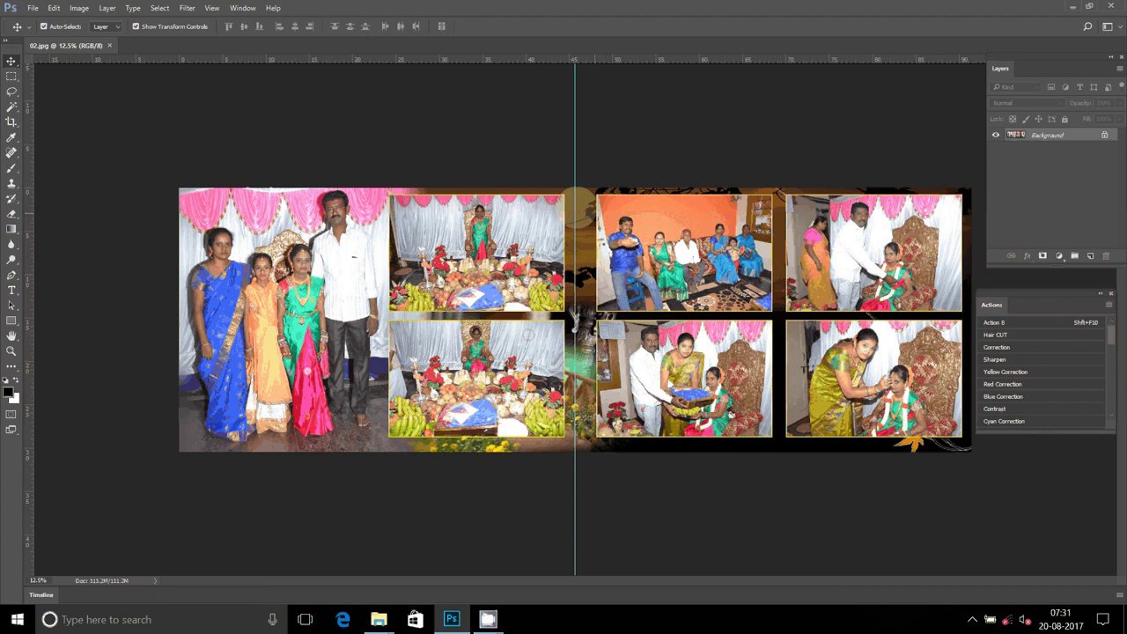